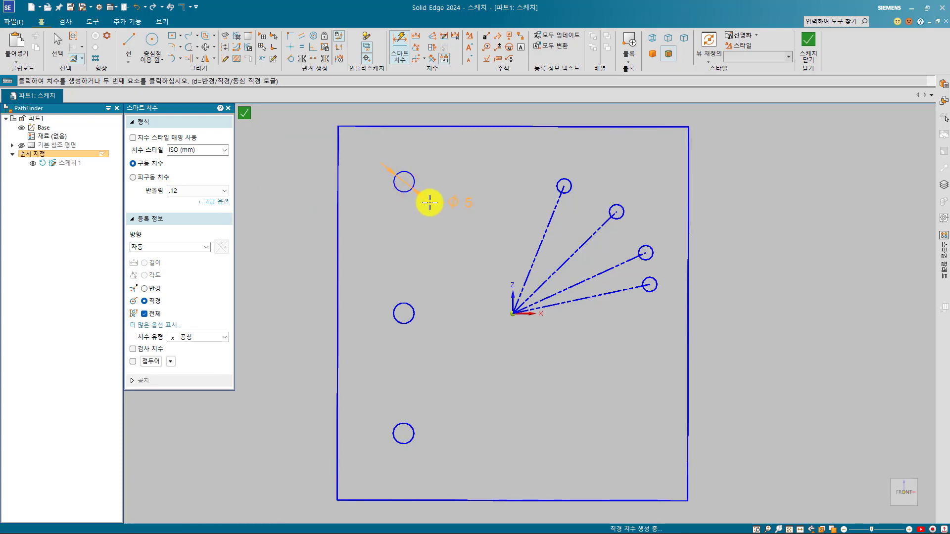
# - Dimension the rectangle's vertical edge beside the three stacked circles and set its length to 100 mm
pyautogui.rightClick(429, 202)
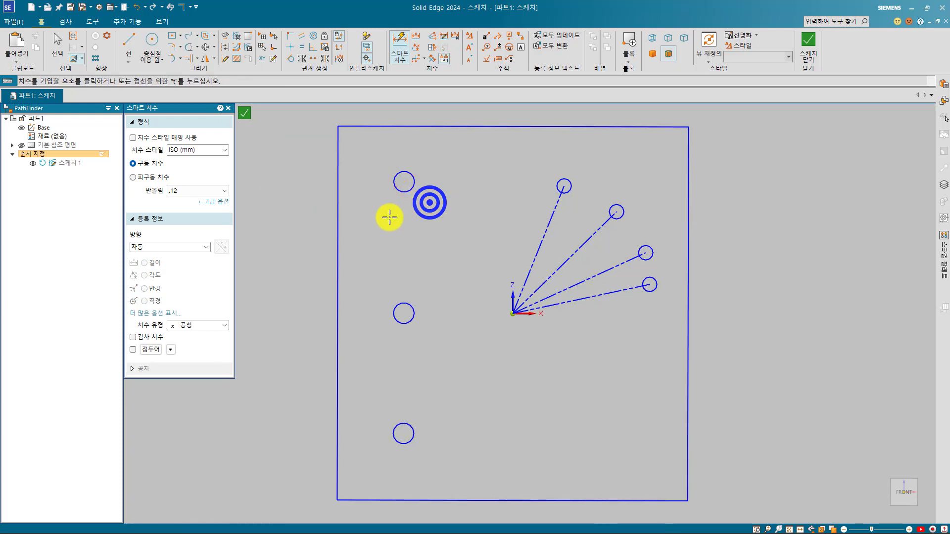
pyautogui.click(337, 206)
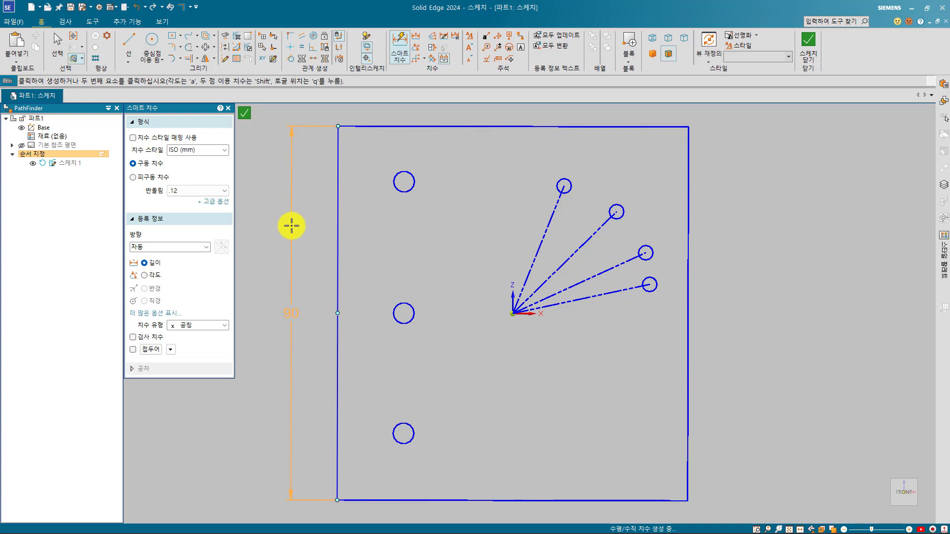
pyautogui.click(292, 225)
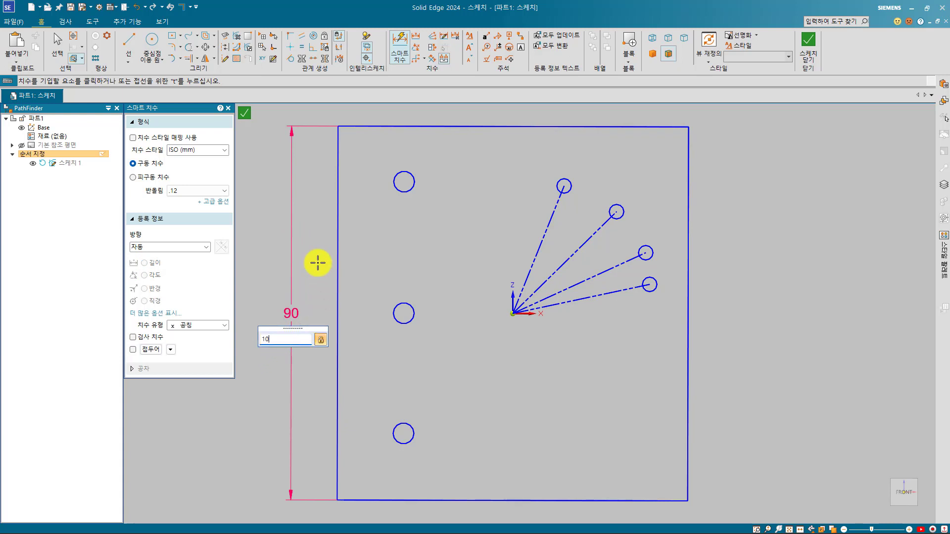
pyautogui.press('Return')
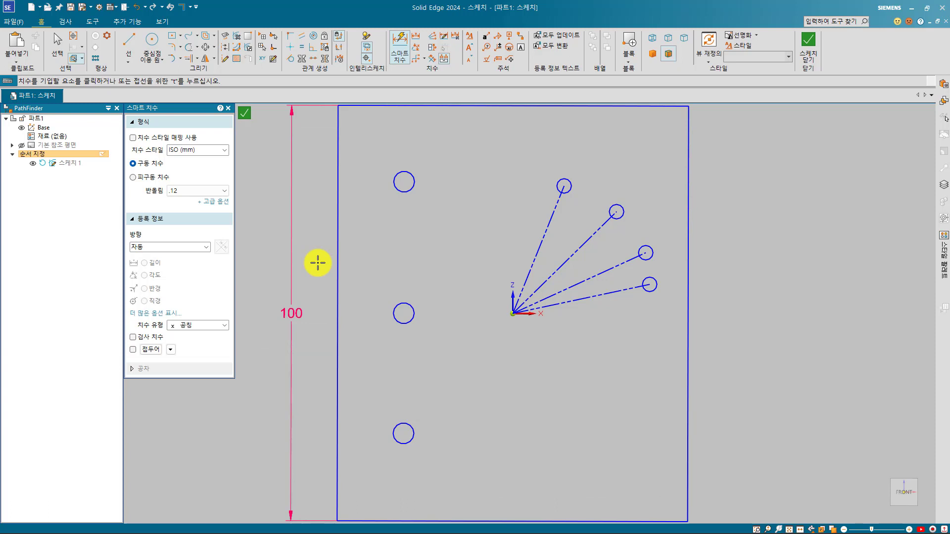
pyautogui.press('Escape')
# - Add a Smart Dimension to the uppermost of the three stacked circles and set its diameter to 10 mm
pyautogui.click(399, 40)
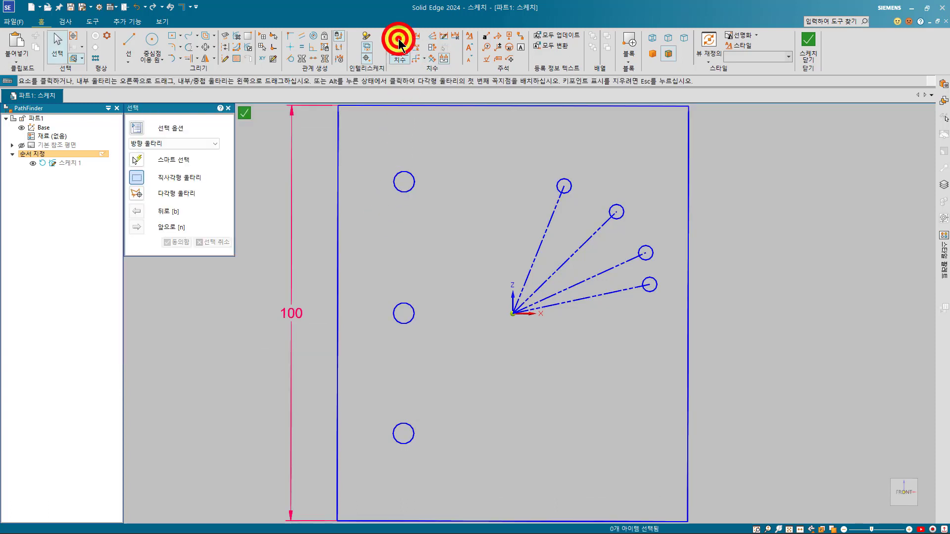
pyautogui.click(415, 183)
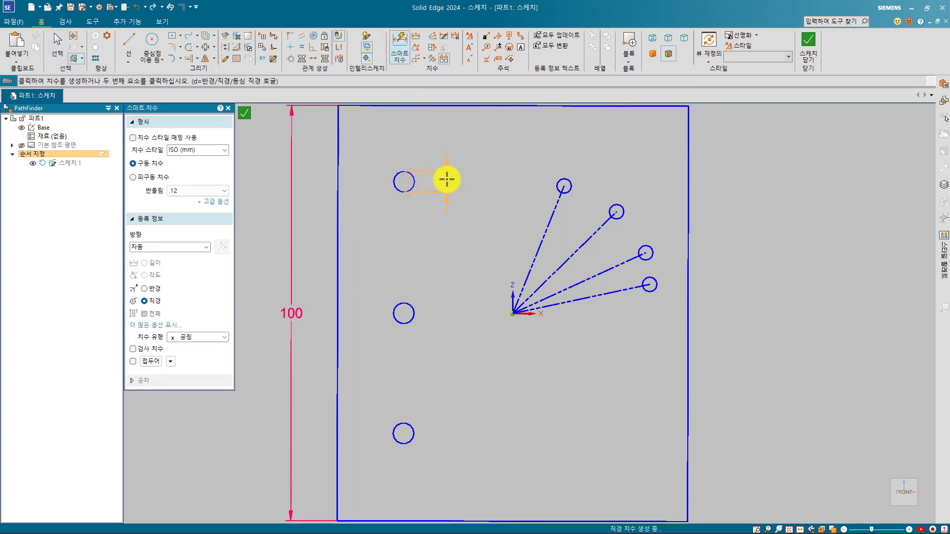
pyautogui.click(452, 158)
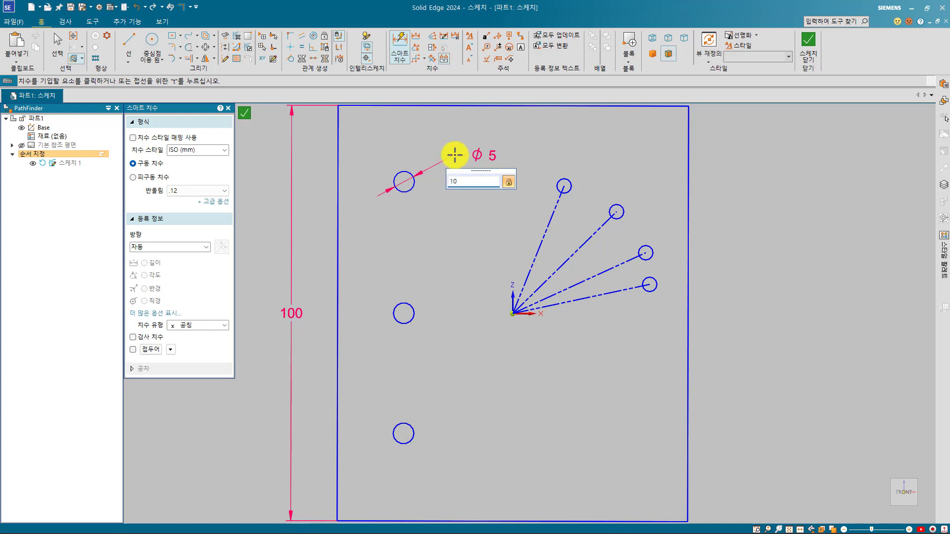
pyautogui.write('10')
pyautogui.press('Return')
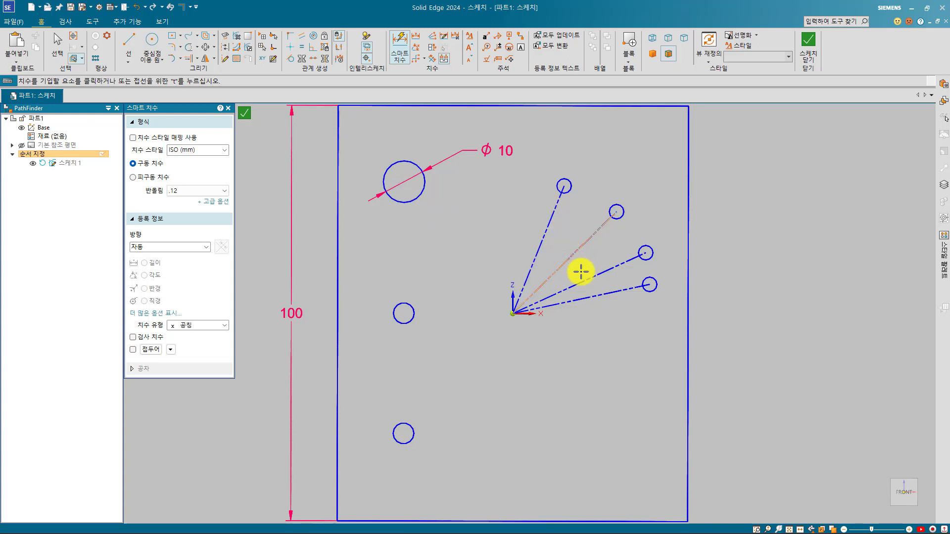
# - Try a length dimension on the lowest dash-dot line, alternating between aligned and horizontal/vertical orientation, and cancel it
pyautogui.click(597, 293)
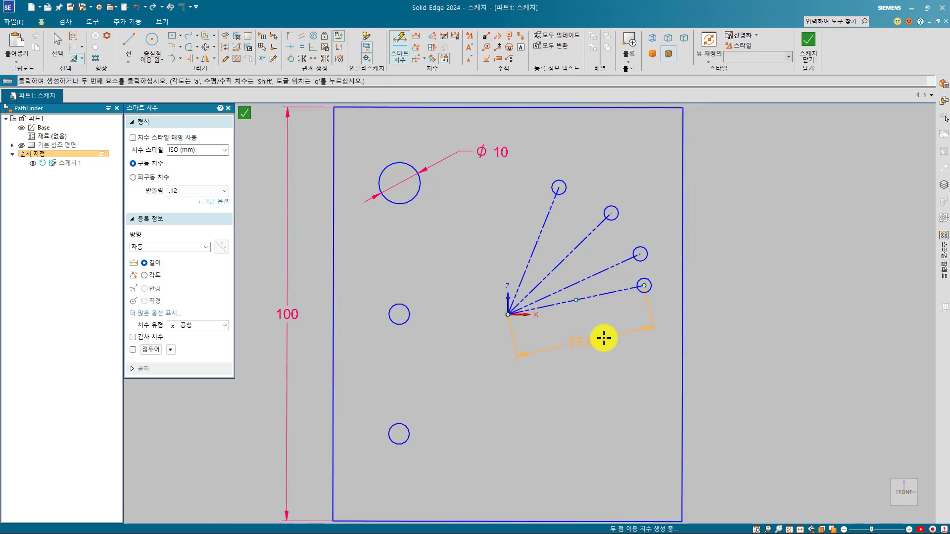
pyautogui.press('shift')
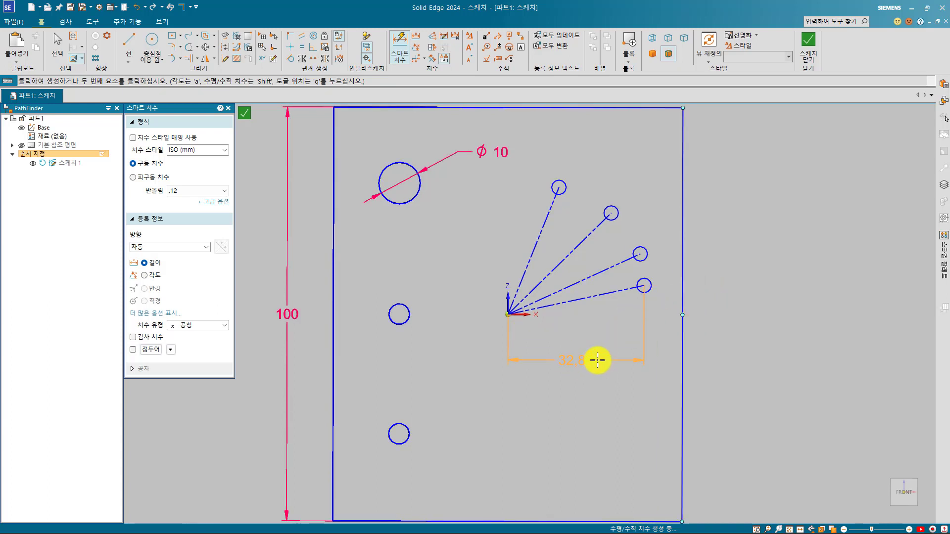
pyautogui.press('shift')
pyautogui.middleClick(706, 290)
pyautogui.middleClick(705, 289)
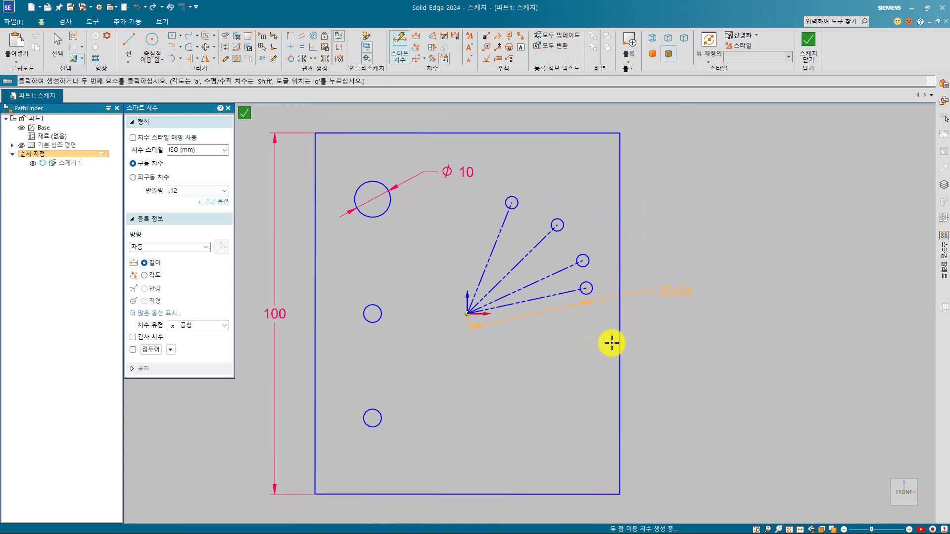
pyautogui.rightClick(492, 356)
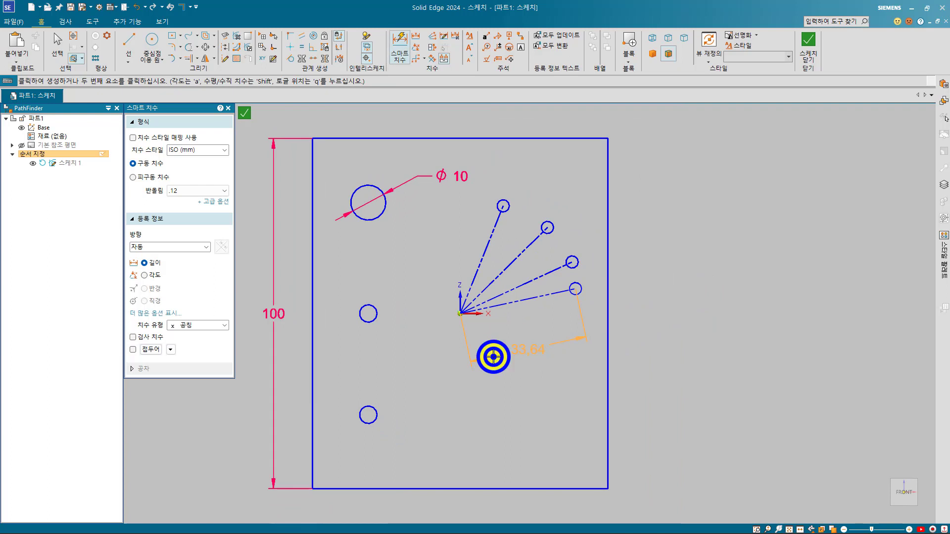
# - Try the horizontal/vertical, two-point and automatic orientations for the lowest dash-dot line's dimension, leaving automatic set, and cancel the dimension
pyautogui.click(186, 245)
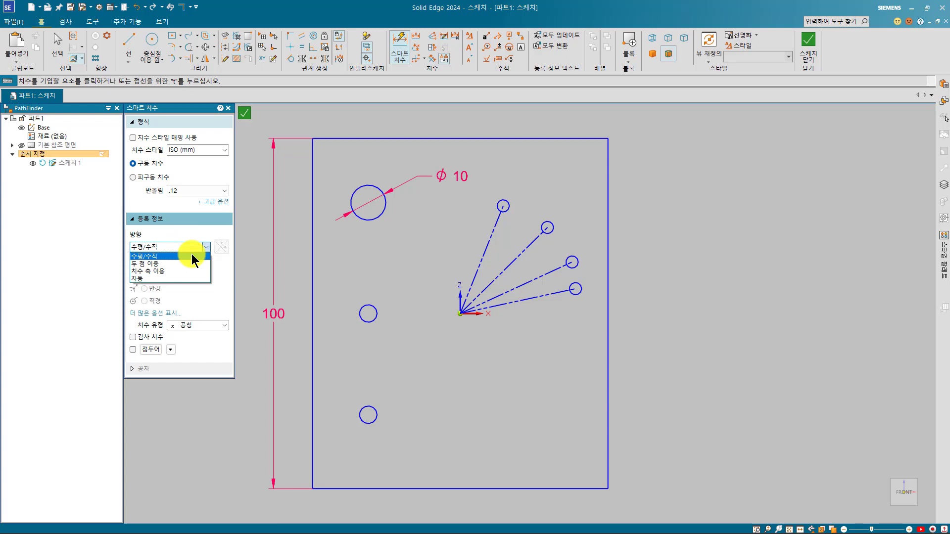
pyautogui.click(188, 255)
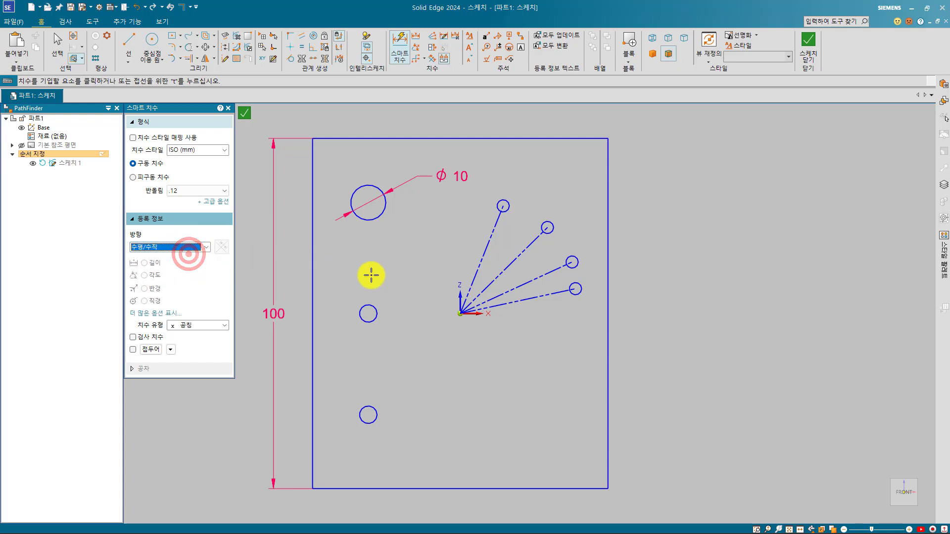
pyautogui.click(552, 293)
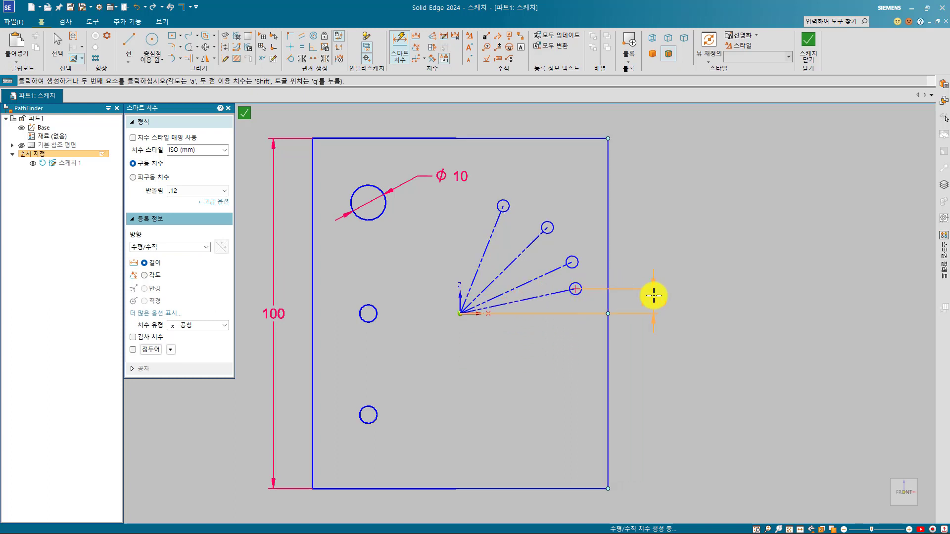
pyautogui.click(165, 246)
pyautogui.click(166, 263)
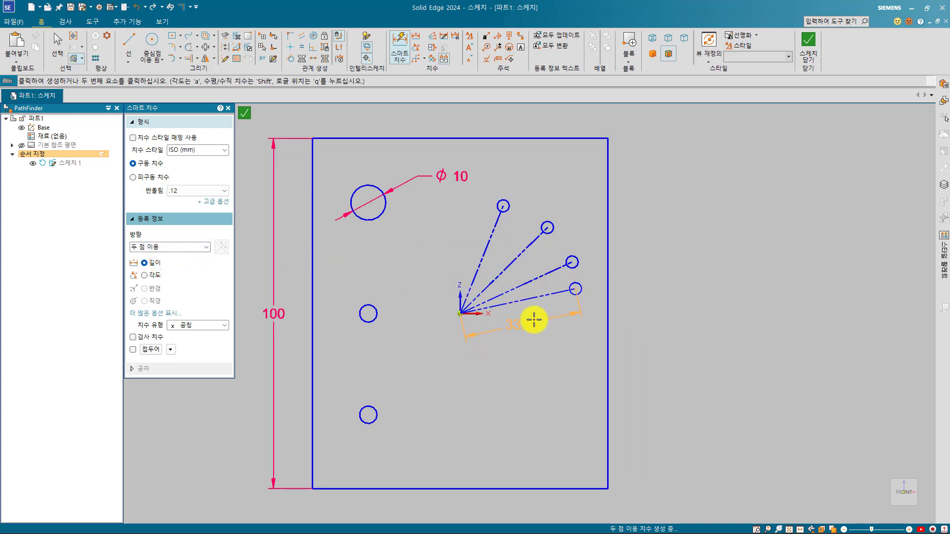
pyautogui.click(186, 246)
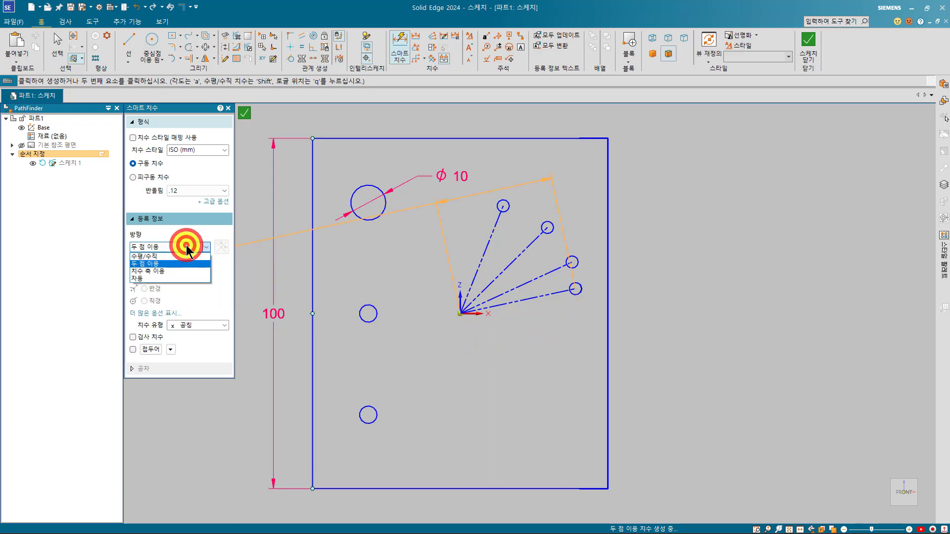
pyautogui.click(183, 279)
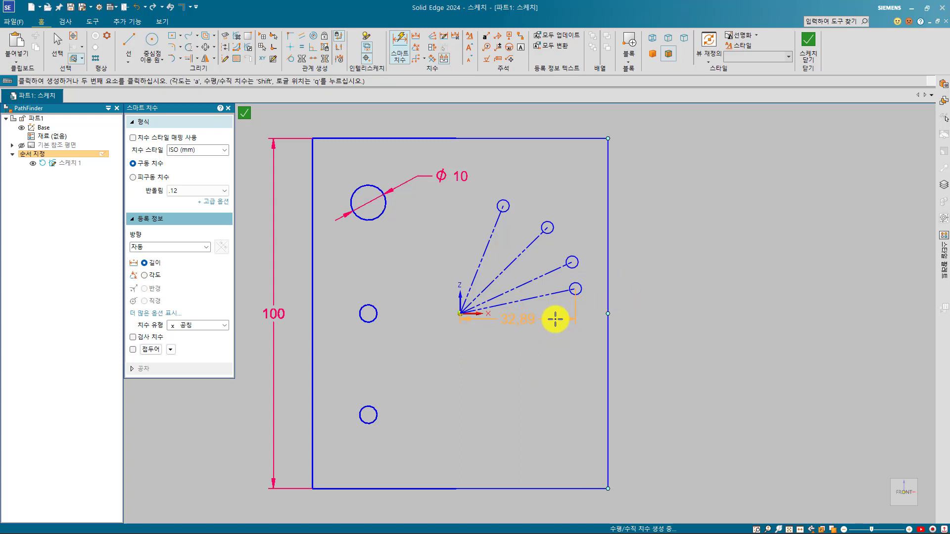
pyautogui.press('shift')
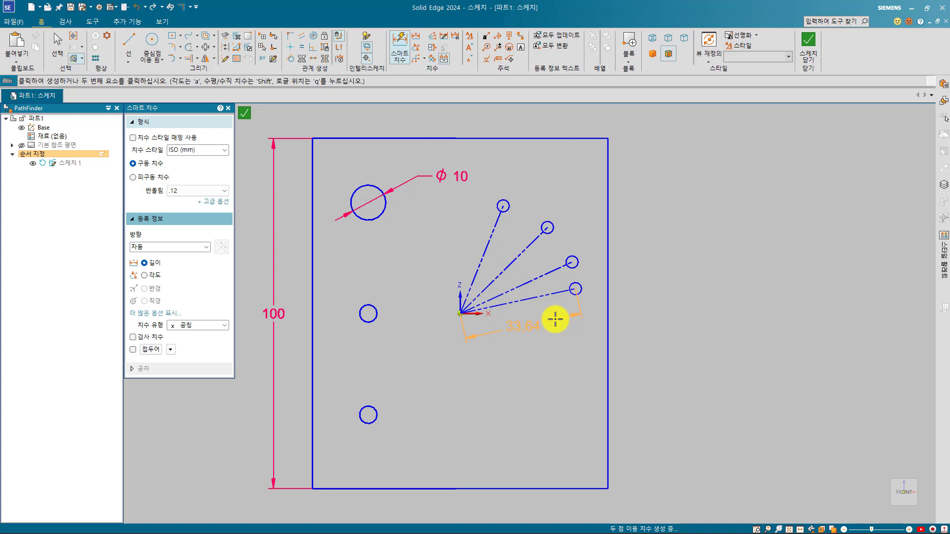
pyautogui.rightClick(526, 338)
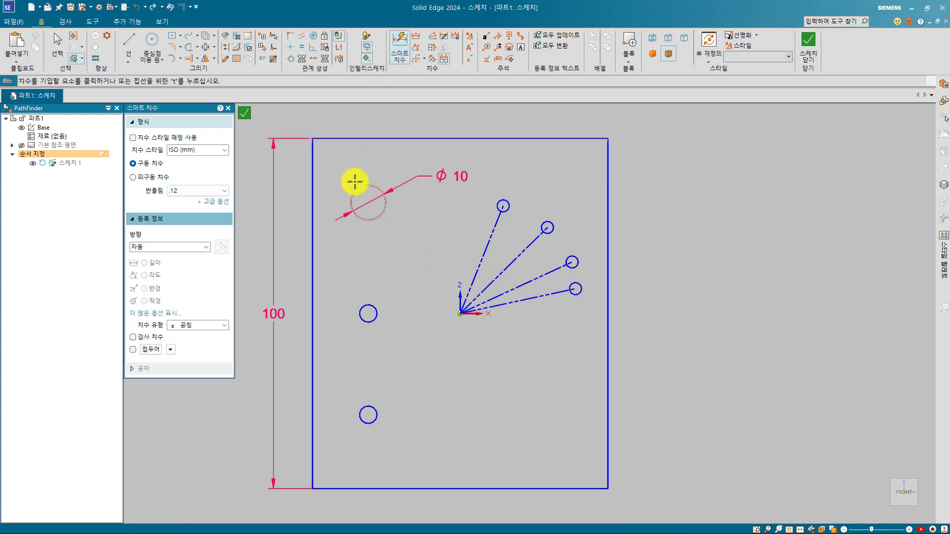
# - Dimension the vertical distances from the rectangle's top edge to the 10 mm circle and from that circle to the middle circle
pyautogui.click(345, 138)
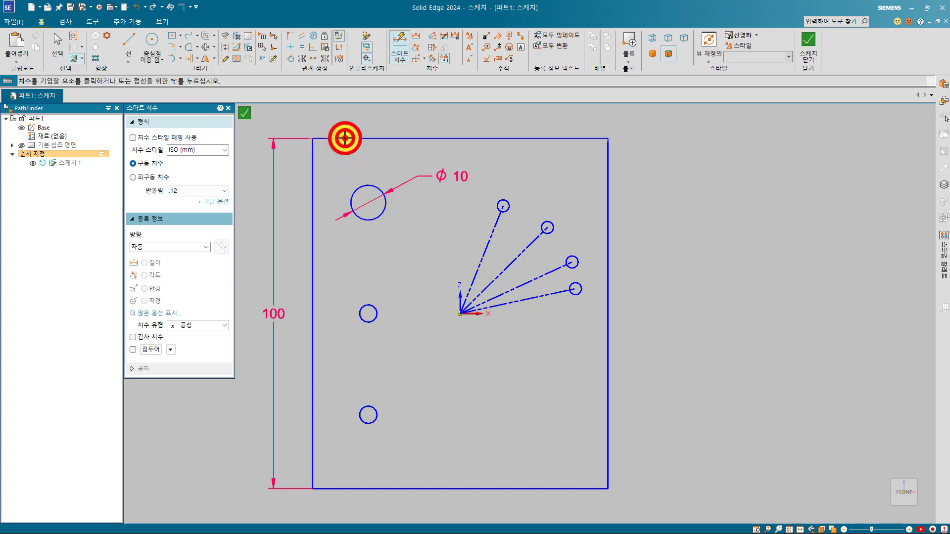
pyautogui.click(367, 188)
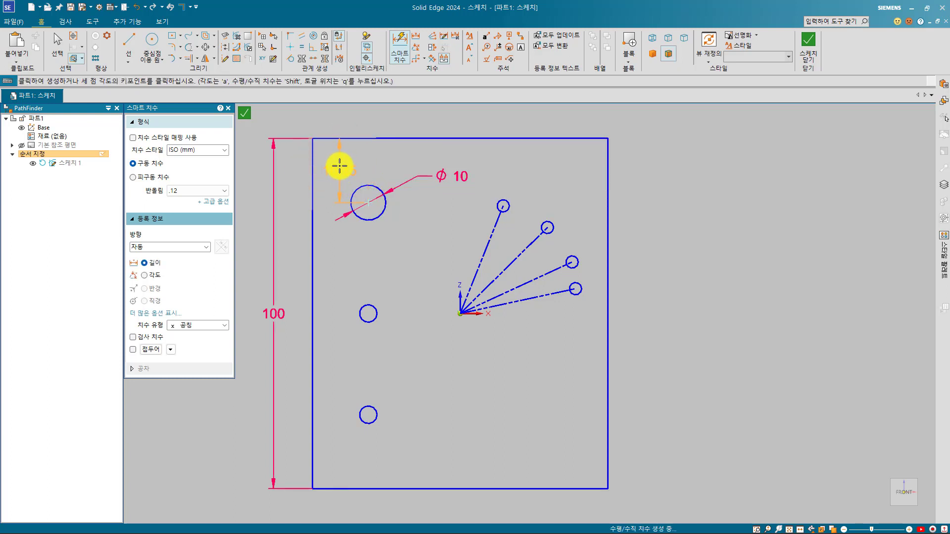
pyautogui.click(339, 164)
pyautogui.click(372, 222)
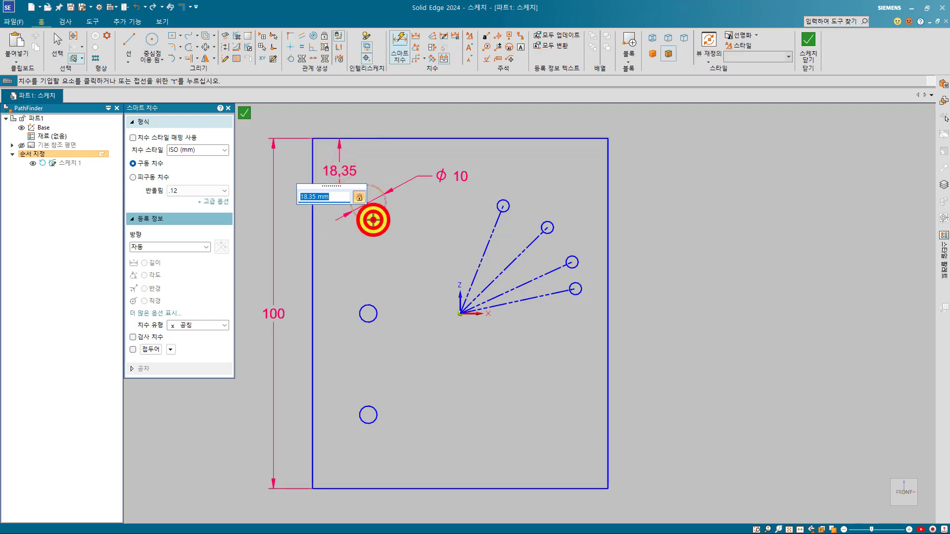
pyautogui.click(377, 305)
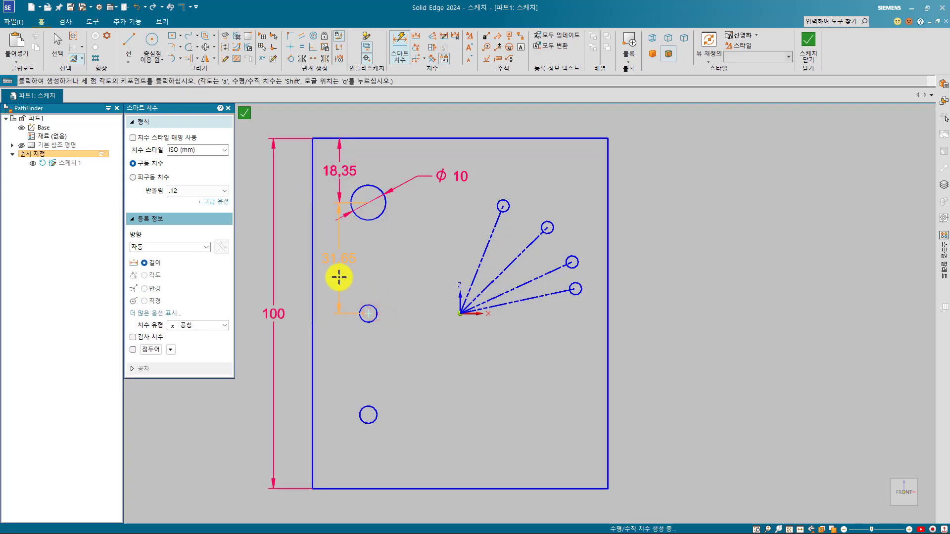
pyautogui.click(340, 274)
# - Dimension the vertical distances from the middle circle to the lower circle and from the lower circle to the rectangle's bottom edge
pyautogui.click(364, 322)
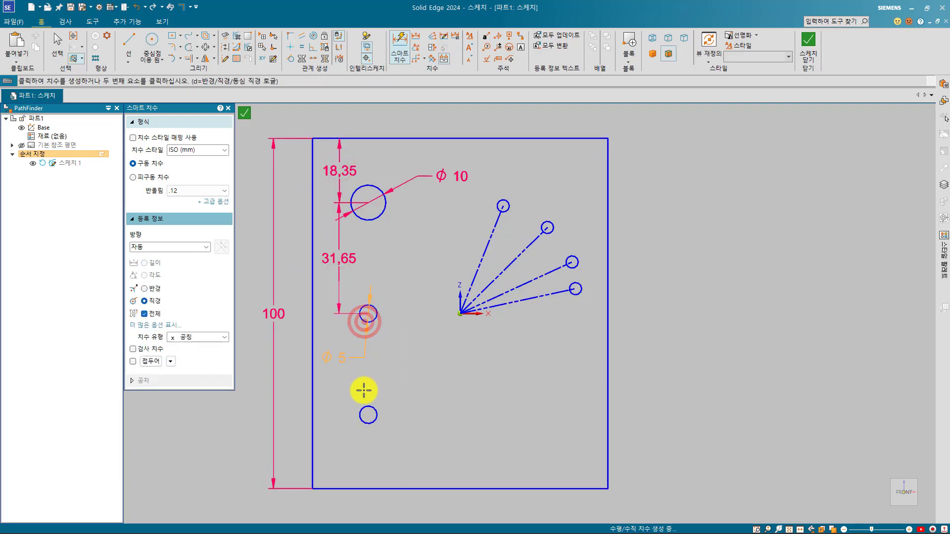
pyautogui.click(365, 407)
pyautogui.click(335, 381)
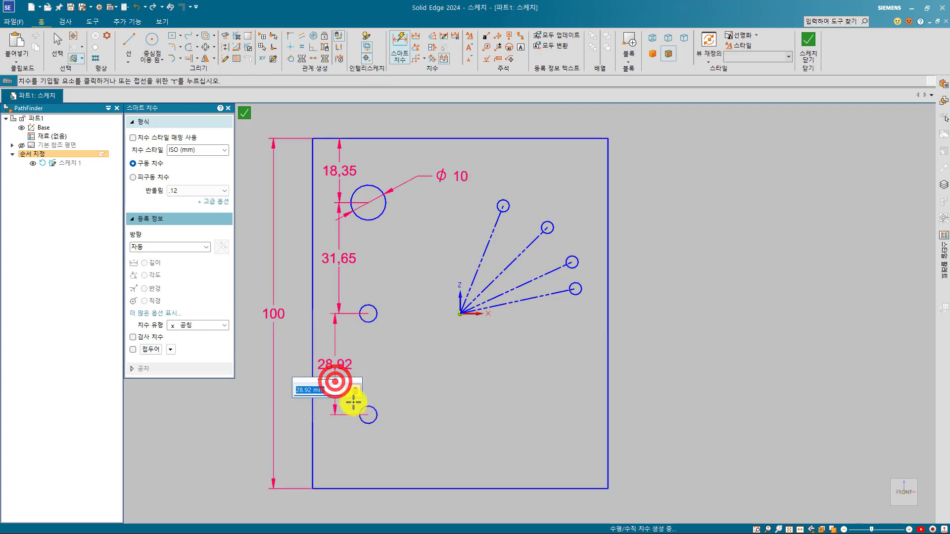
pyautogui.click(361, 418)
pyautogui.click(362, 488)
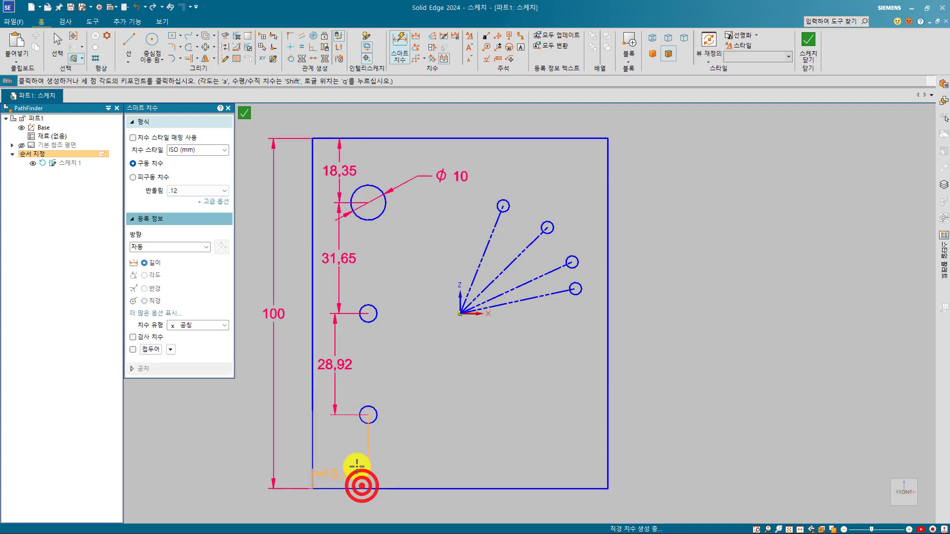
pyautogui.click(333, 464)
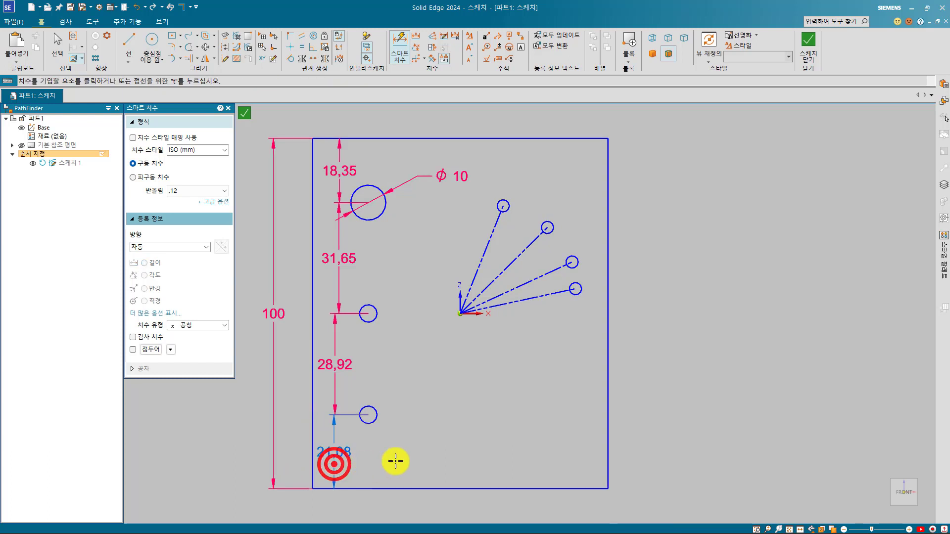
pyautogui.press('Escape')
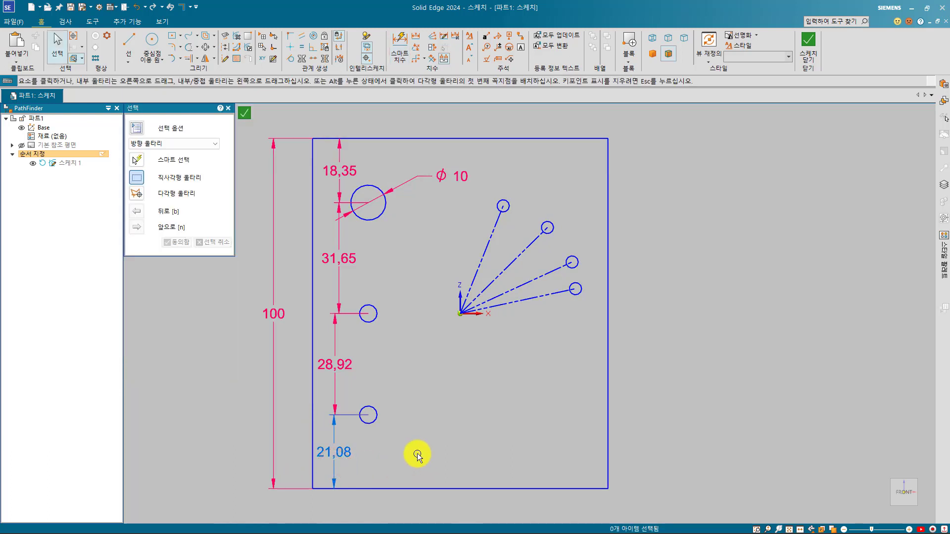
# - Try to set the driven dimension between the lower circle and the bottom edge to 30 mm, and undo the change
pyautogui.click(334, 451)
pyautogui.click(346, 449)
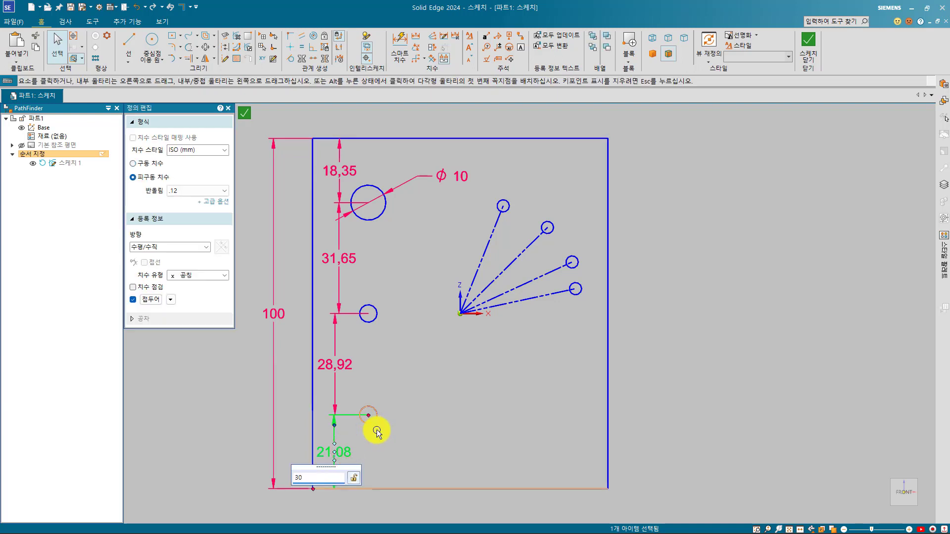
pyautogui.press('Return')
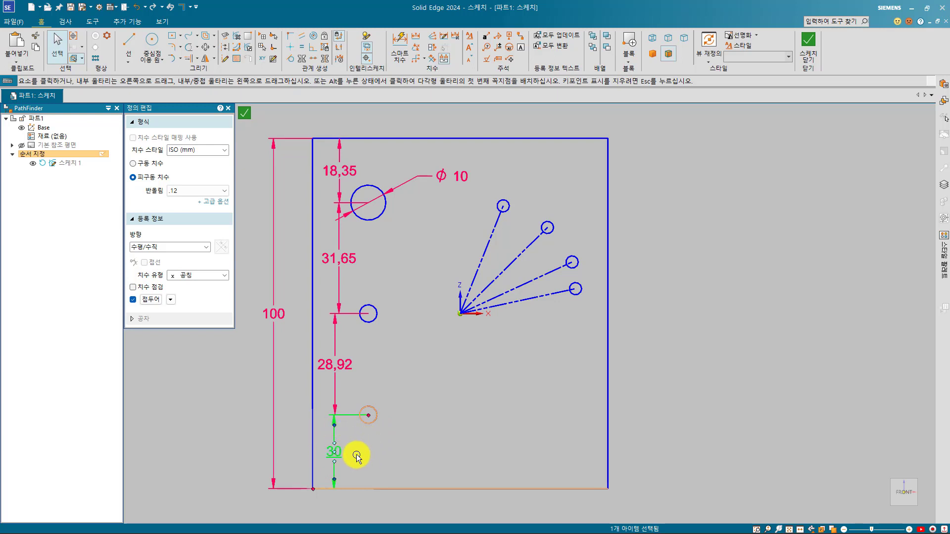
pyautogui.hotkey('ctrl', 'z')
pyautogui.click(419, 430)
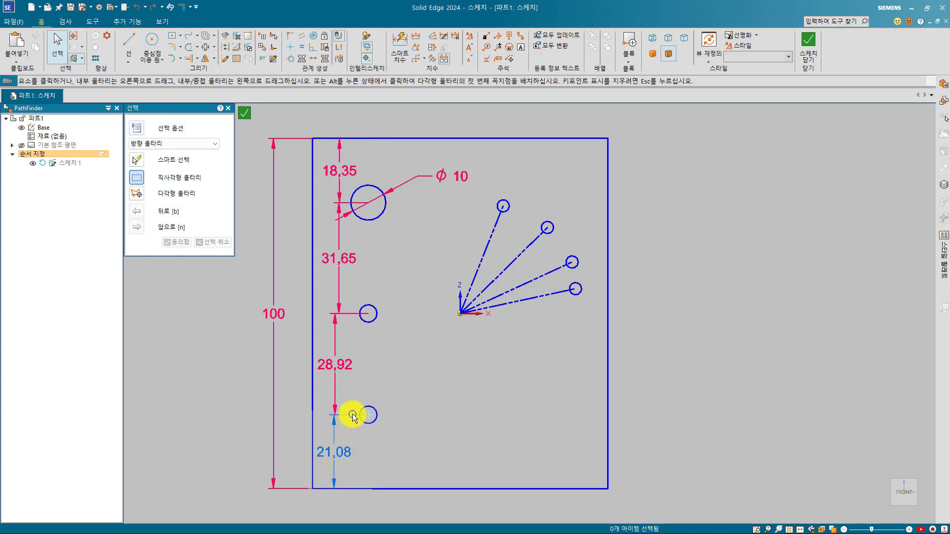
# - Toggle the lock on the vertical dimension between the middle and lower circles
pyautogui.click(340, 391)
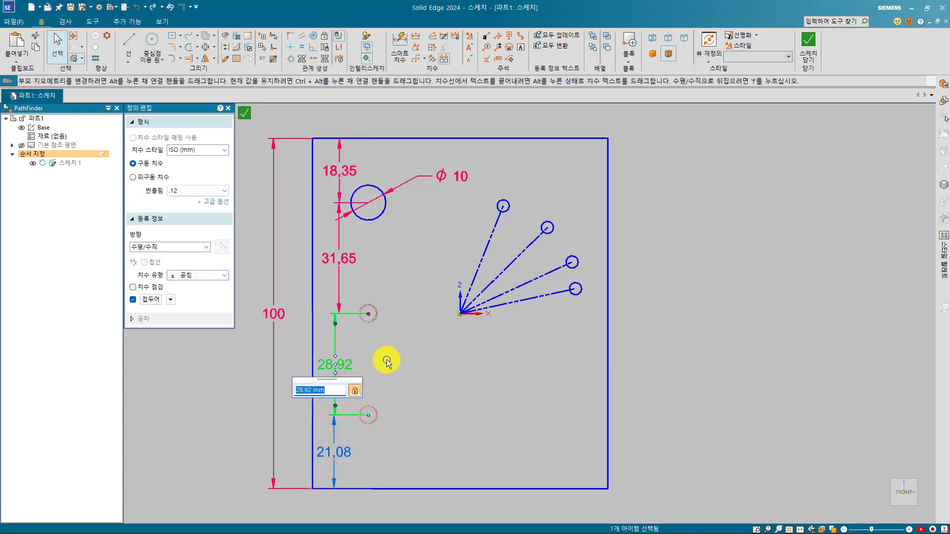
pyautogui.click(355, 392)
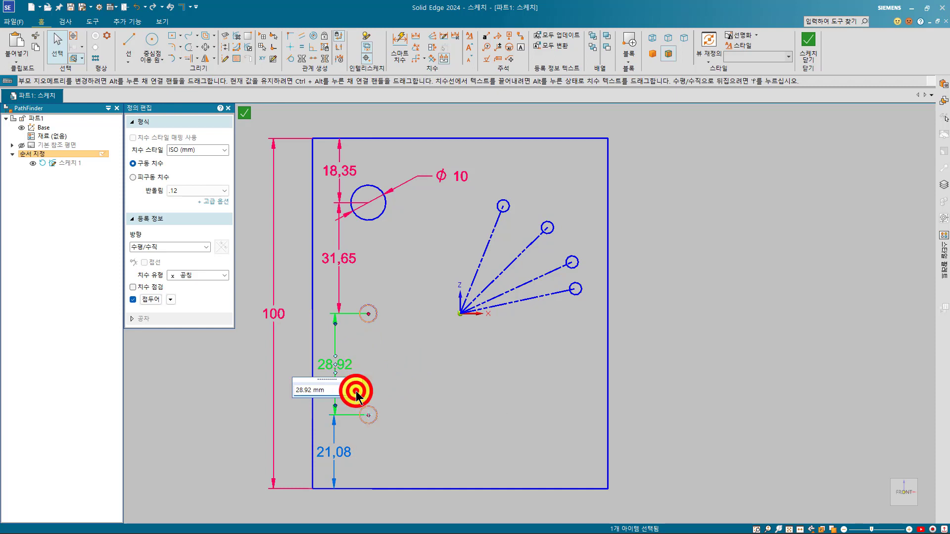
pyautogui.click(384, 382)
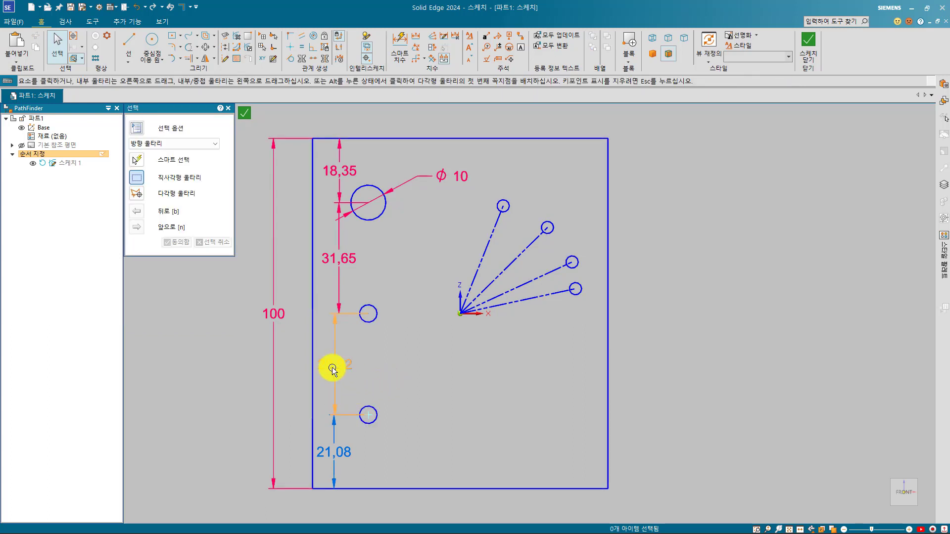
# - Change the vertical dimension between the lower circle and the rectangle's bottom edge to a driving dimension
pyautogui.click(335, 460)
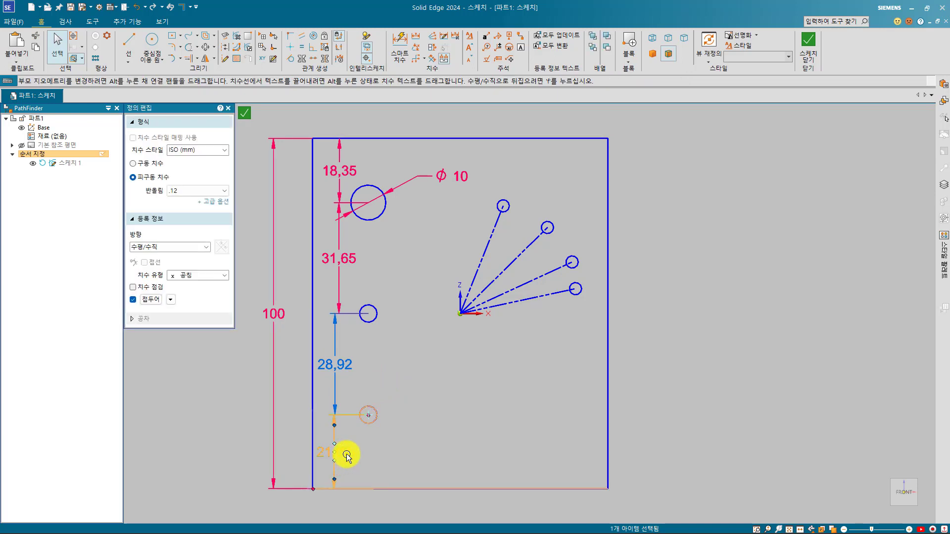
pyautogui.click(347, 455)
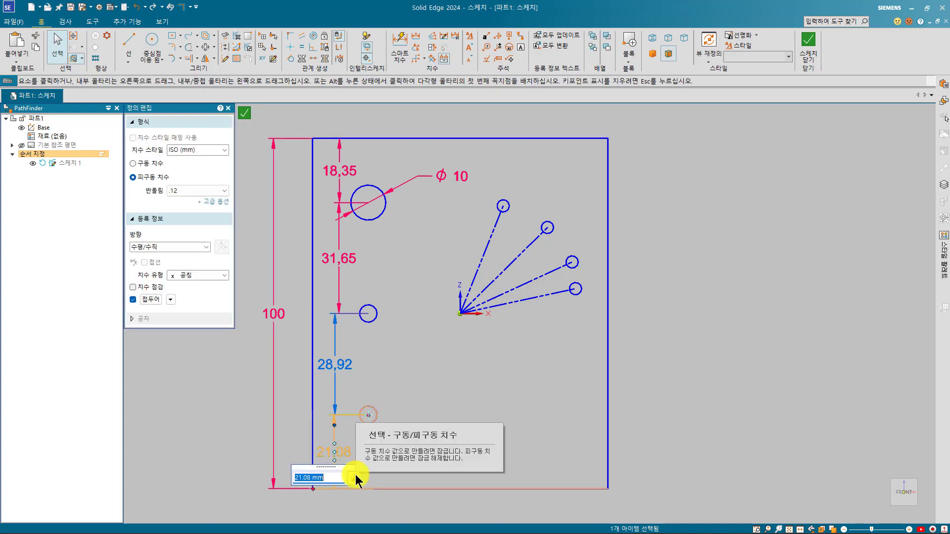
pyautogui.click(356, 476)
pyautogui.click(391, 439)
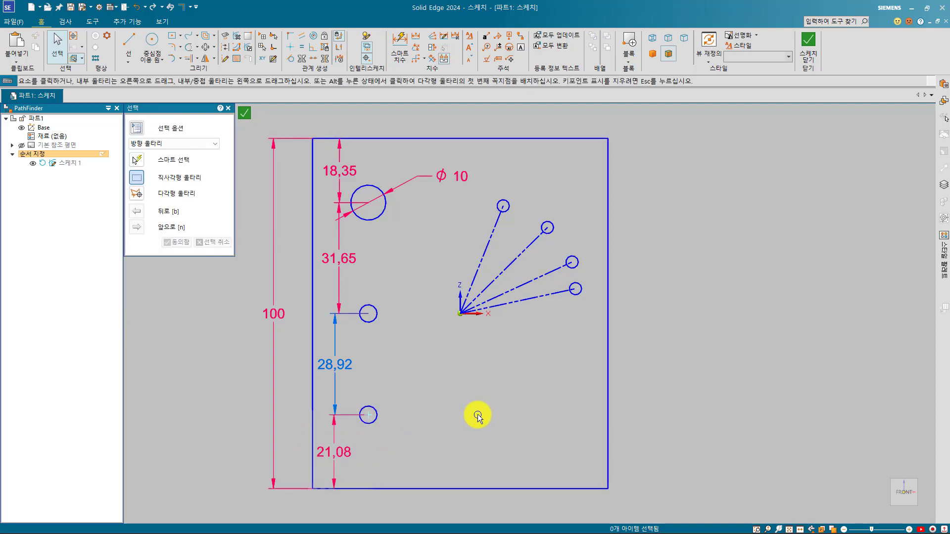
pyautogui.click(348, 453)
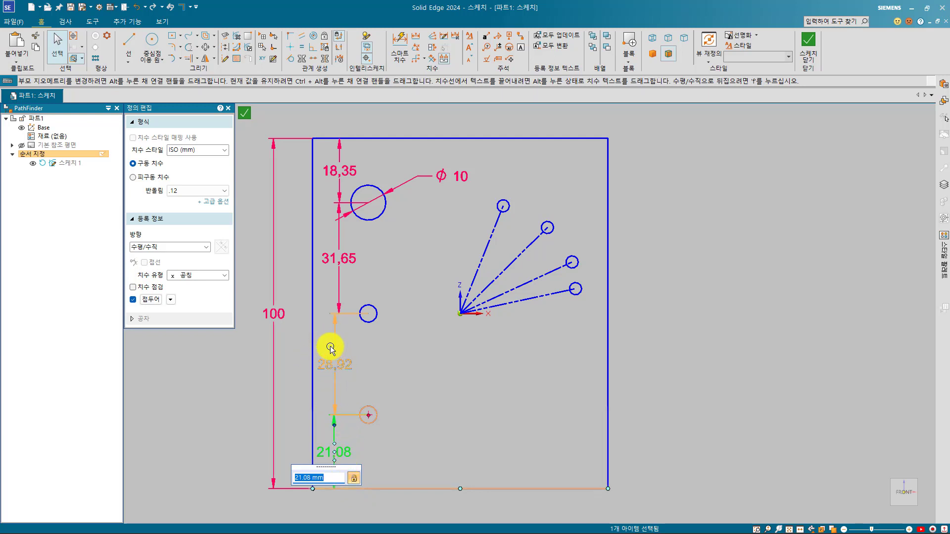
pyautogui.click(383, 396)
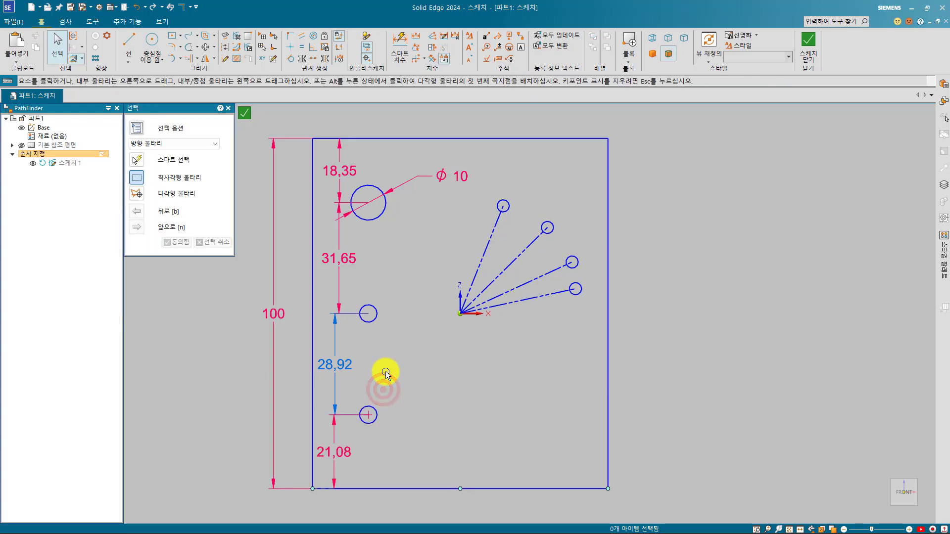
# - Add a second vertical dimension between the lower circle and the bottom edge, placed to the right of the existing one
pyautogui.click(397, 51)
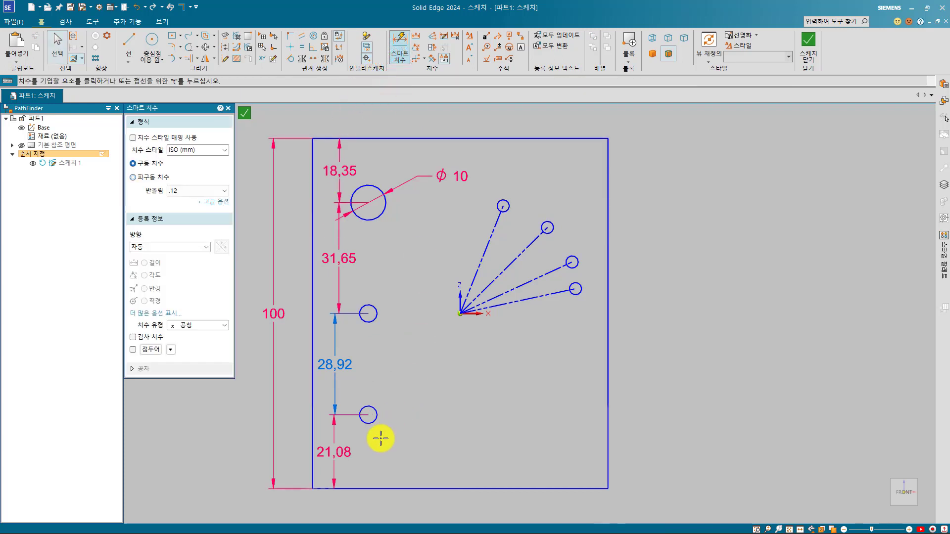
pyautogui.click(374, 419)
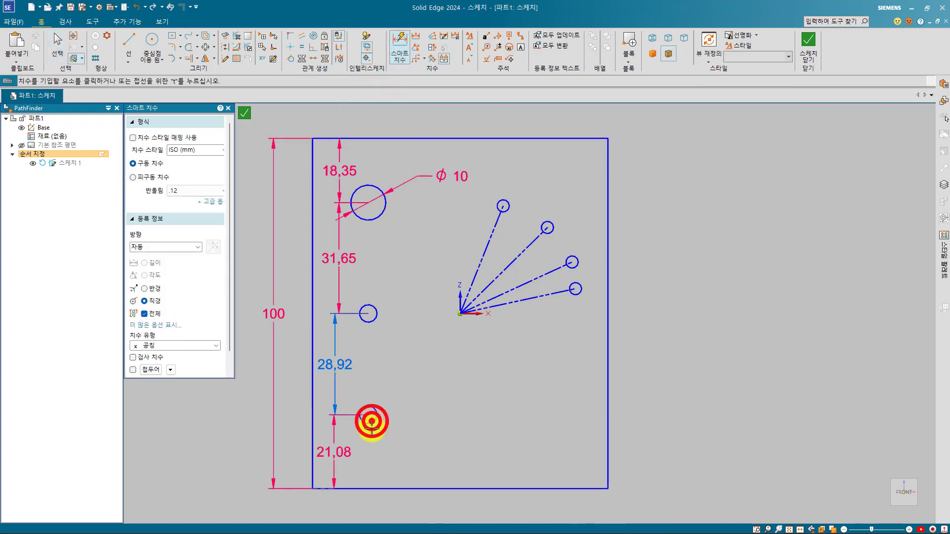
pyautogui.click(373, 488)
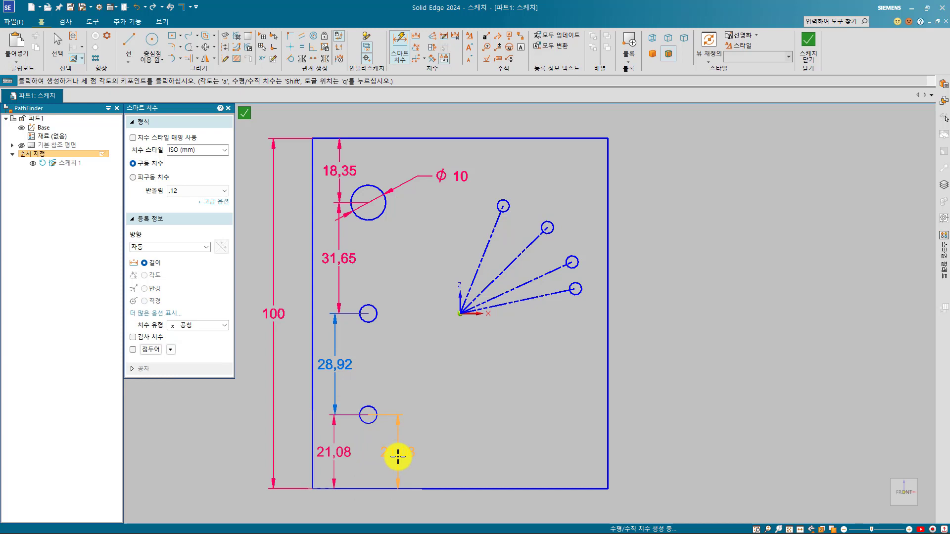
pyautogui.click(398, 456)
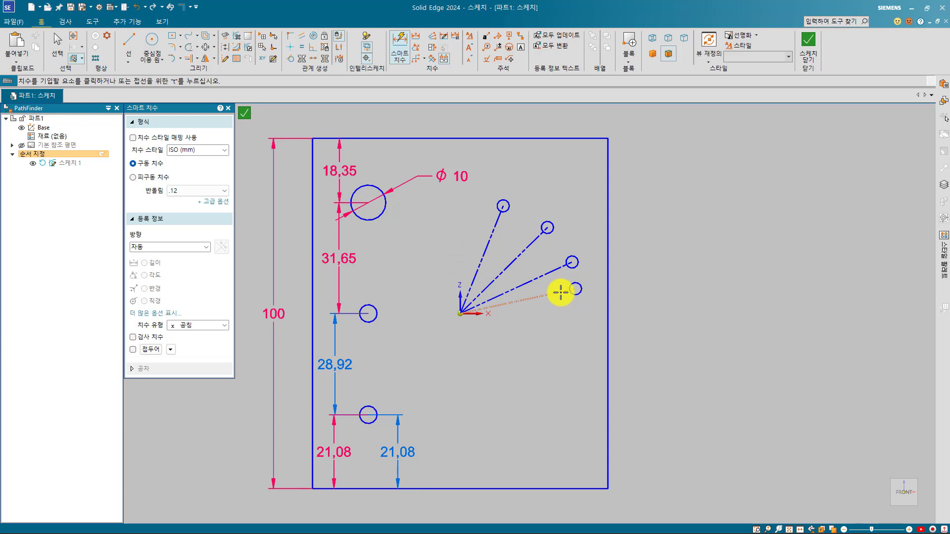
pyautogui.click(487, 254)
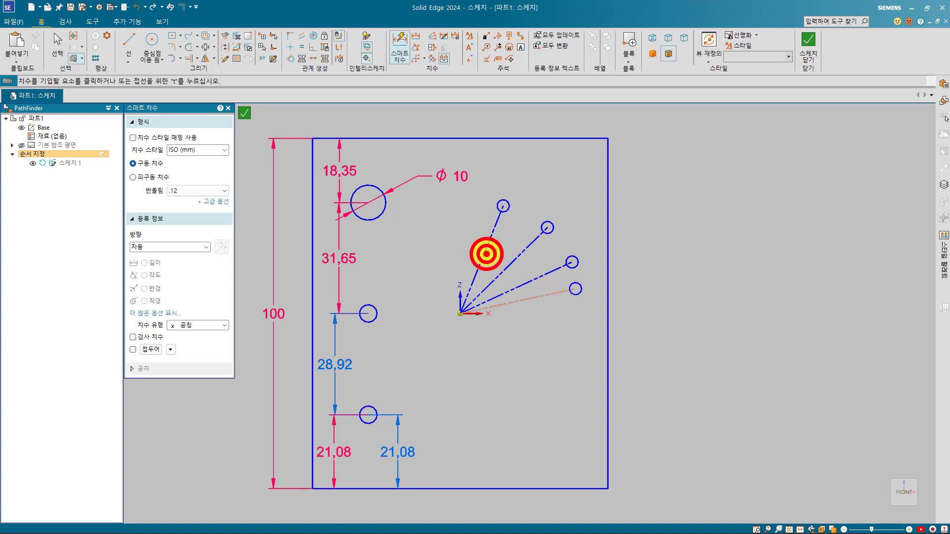
pyautogui.click(505, 265)
pyautogui.click(519, 287)
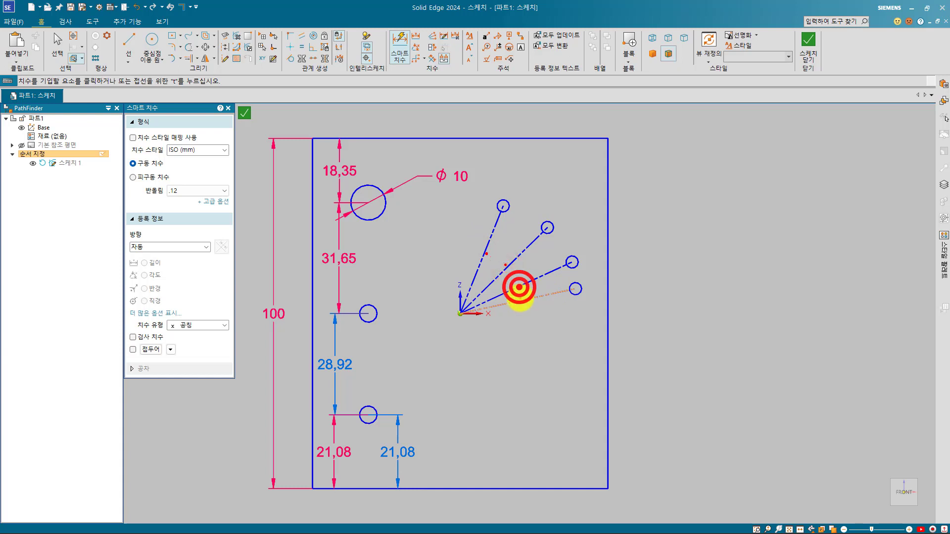
pyautogui.click(521, 303)
pyautogui.click(525, 252)
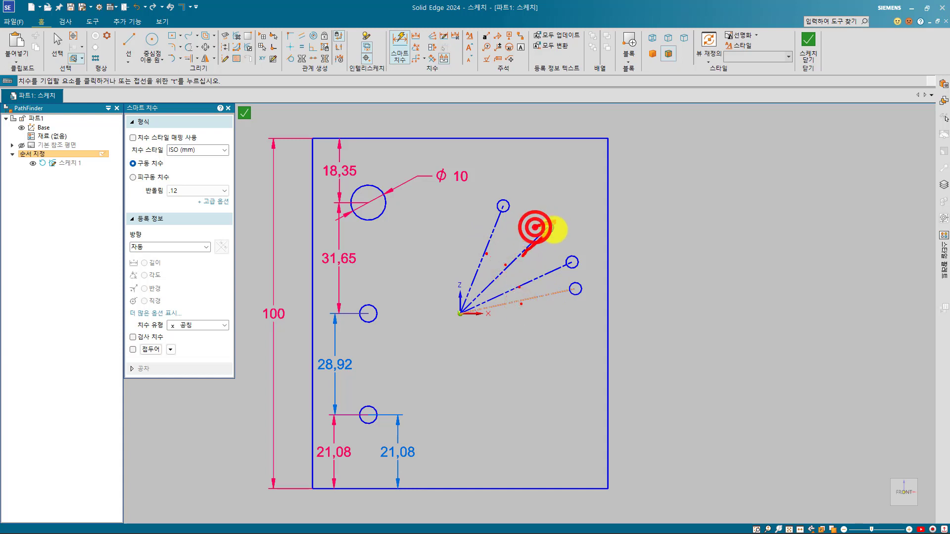
pyautogui.moveTo(554, 230); pyautogui.dragTo(551, 239)
pyautogui.moveTo(534, 276)
pyautogui.mouseDown()
pyautogui.moveTo(550, 269)
pyautogui.moveTo(540, 281)
pyautogui.moveTo(552, 295)
pyautogui.moveTo(563, 290)
pyautogui.mouseUp()
pyautogui.moveTo(554, 282); pyautogui.dragTo(559, 301)
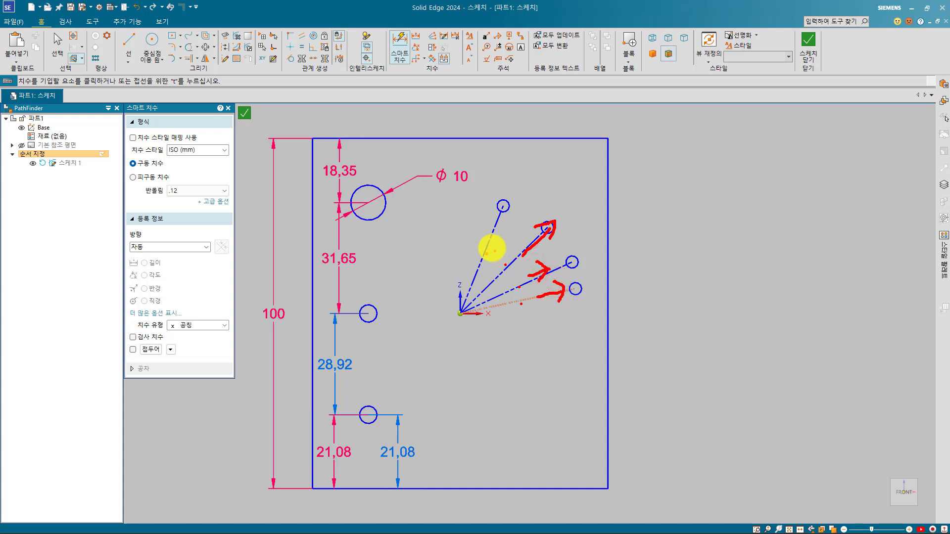
pyautogui.moveTo(492, 248)
pyautogui.mouseDown()
pyautogui.moveTo(510, 216)
pyautogui.moveTo(489, 224)
pyautogui.moveTo(516, 241)
pyautogui.mouseUp()
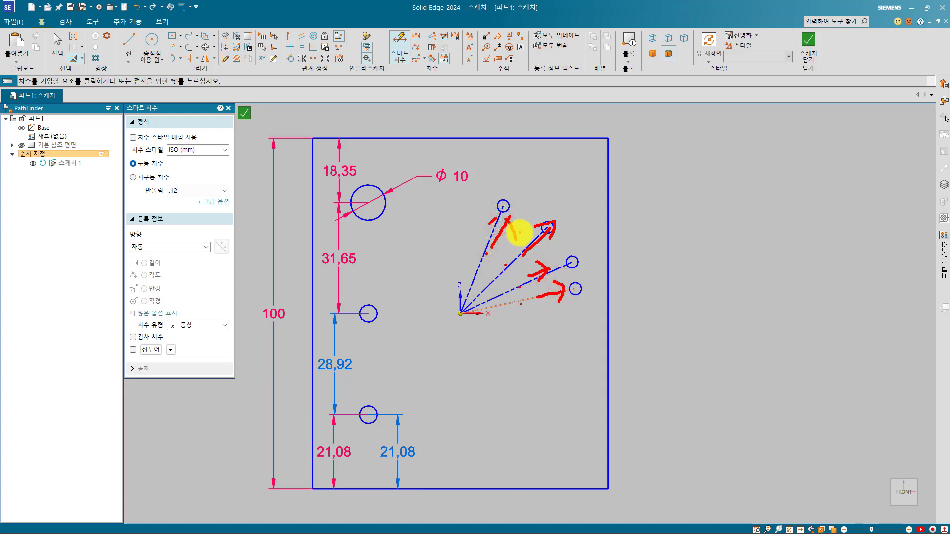
pyautogui.press('Escape')
# - Try to dimension between the second and third slanted centerlines of the fan, counted from the top
pyautogui.click(493, 279)
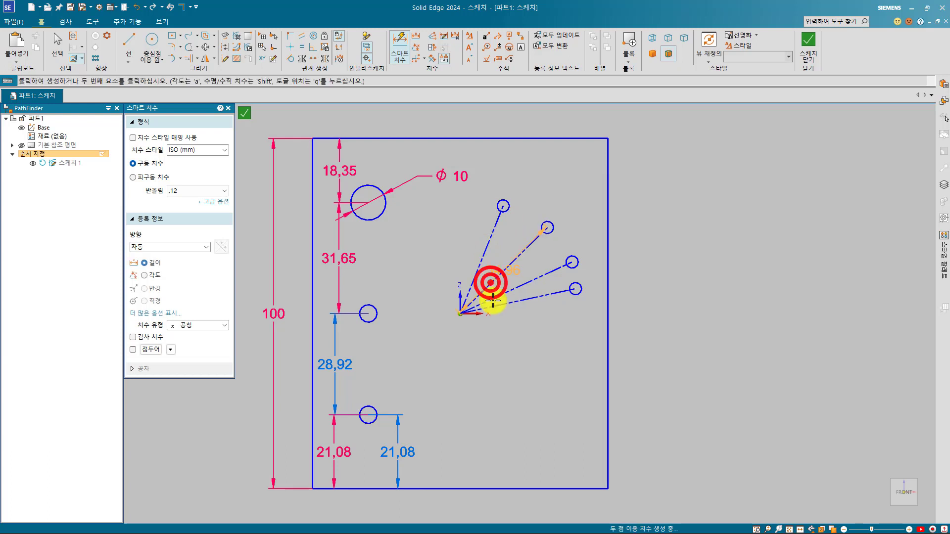
pyautogui.click(494, 300)
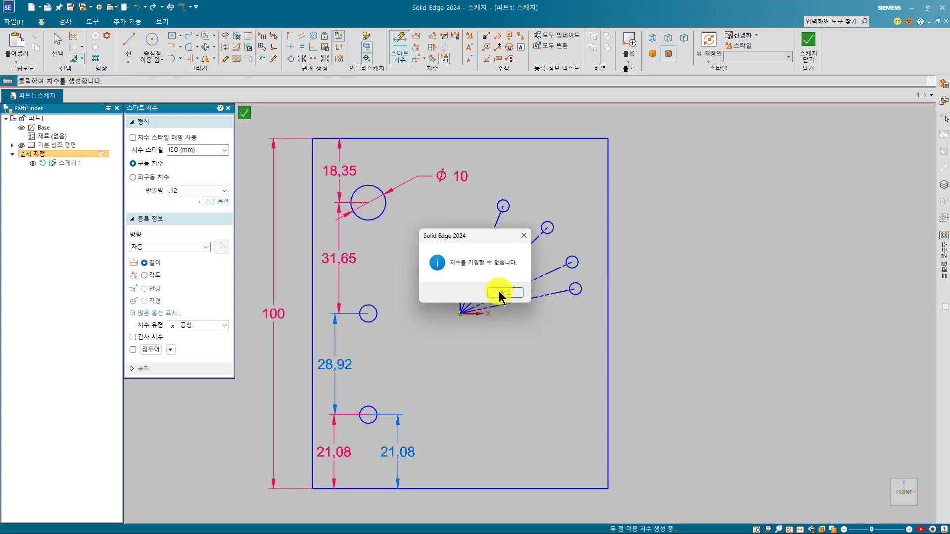
pyautogui.click(498, 292)
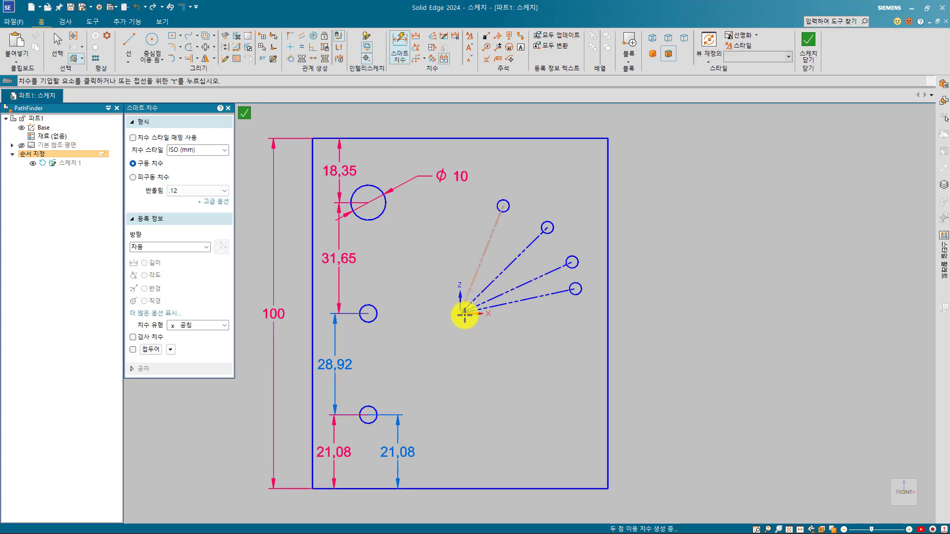
# - Preview a dimension between the outer ends of the second and third slanted centerlines as vertical distance and as angle, and cancel it
pyautogui.click(548, 274)
pyautogui.click(537, 241)
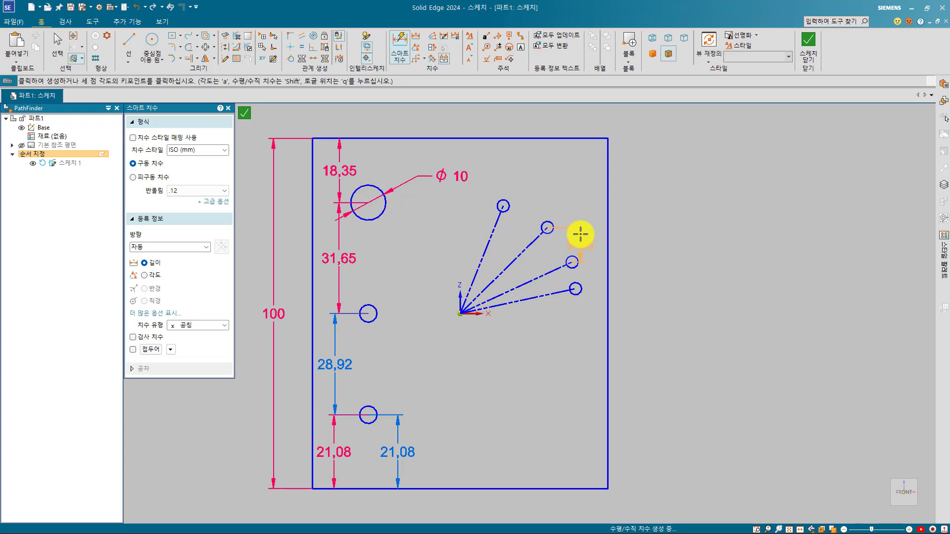
pyautogui.press('a')
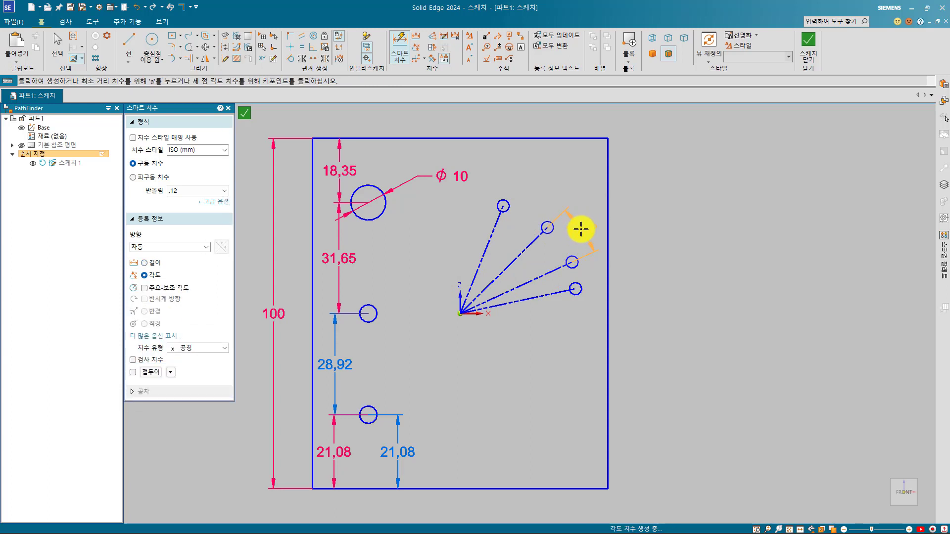
pyautogui.press('a')
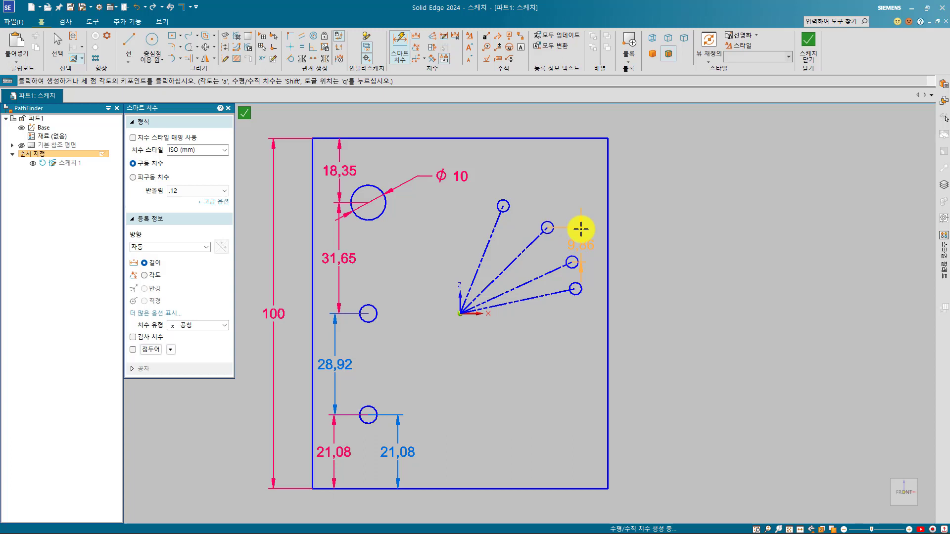
pyautogui.rightClick(577, 227)
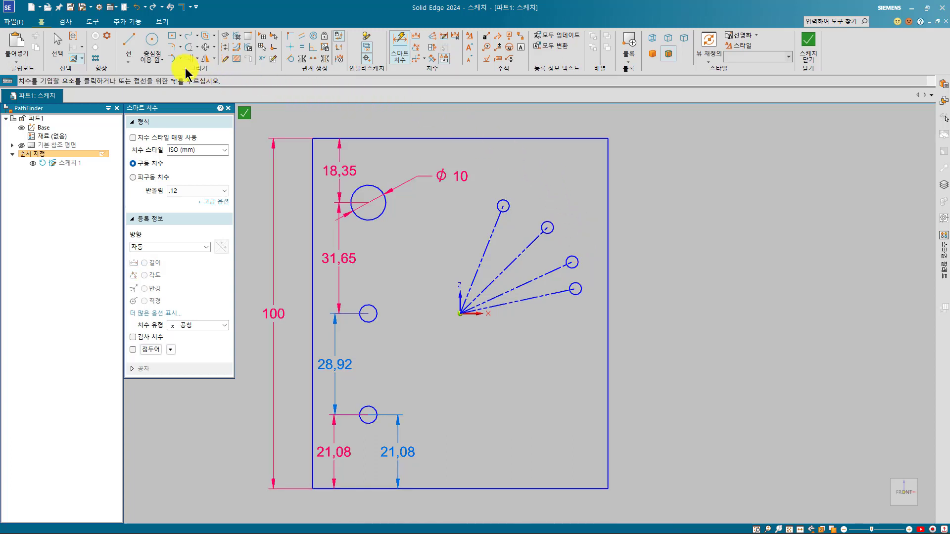
# - Sketch an upward-bulging arc with a radius of about 19 mm in the rectangle's lower right area
pyautogui.click(171, 59)
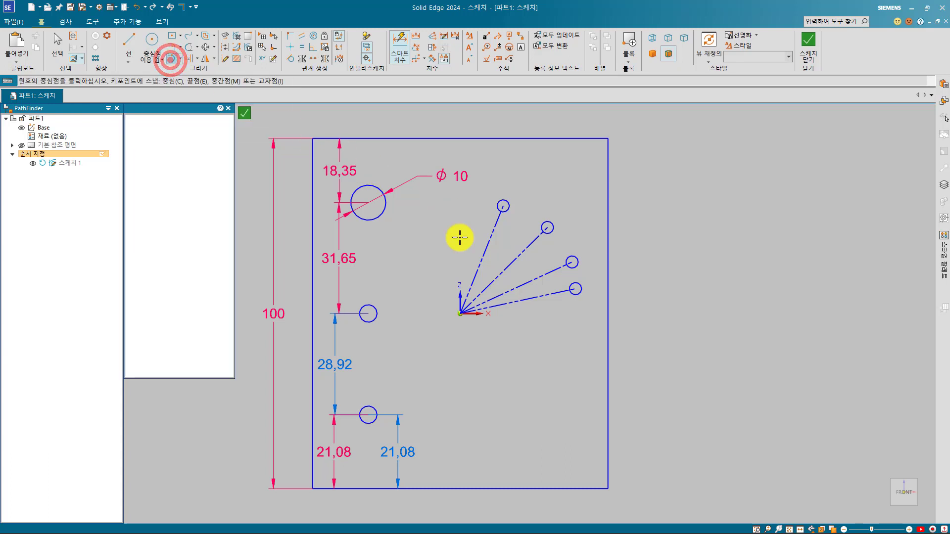
pyautogui.click(435, 441)
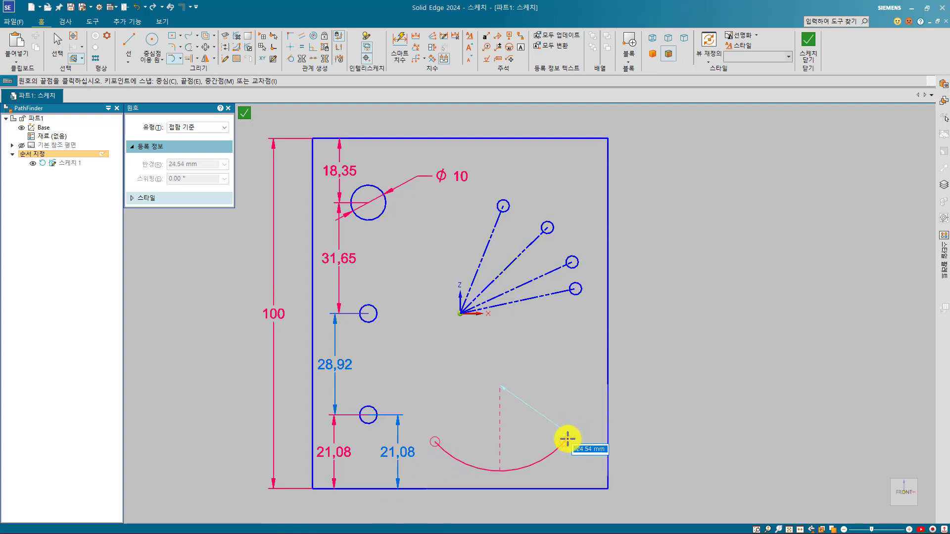
pyautogui.click(566, 441)
pyautogui.click(501, 390)
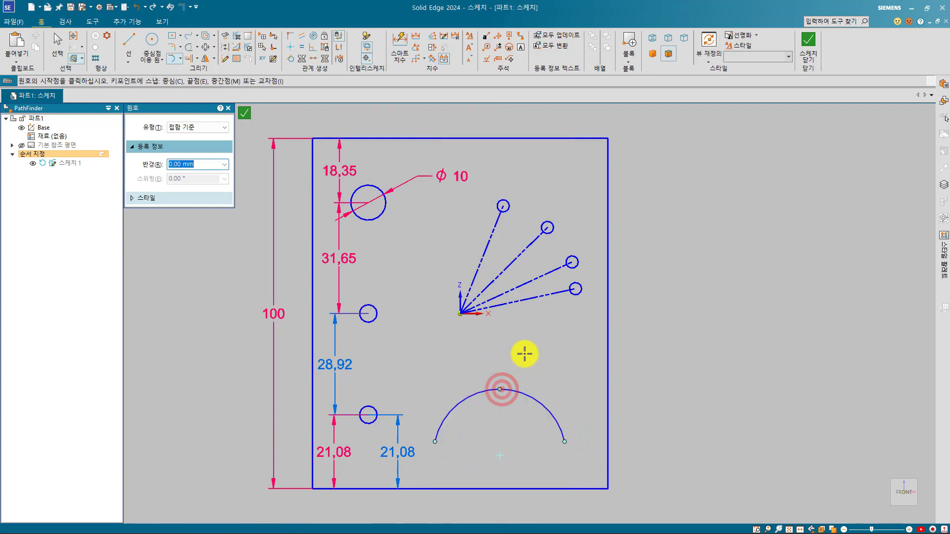
# - Dimension the arc's radius above it with Smart Dimension, cycling the preview through radius, diameter and concentric diameter before placing it as a radius
pyautogui.click(399, 53)
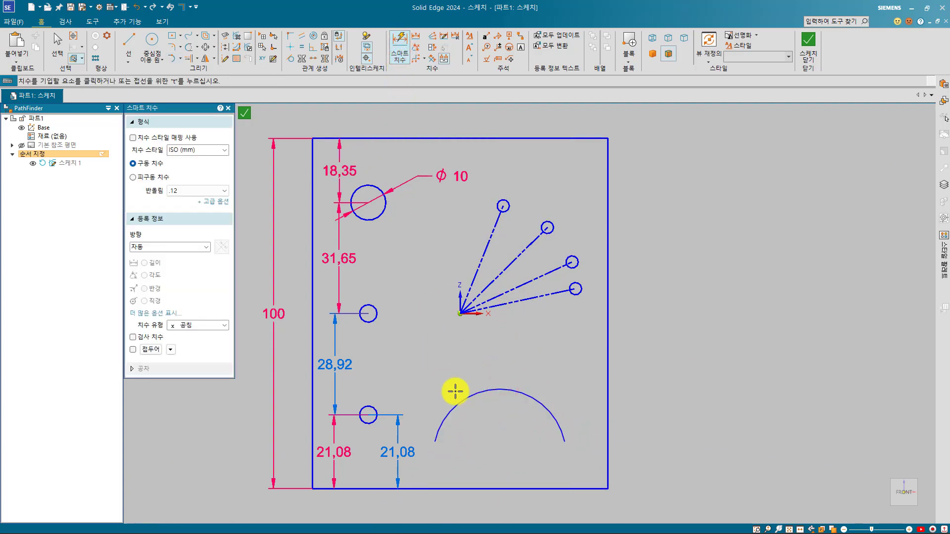
pyautogui.click(523, 395)
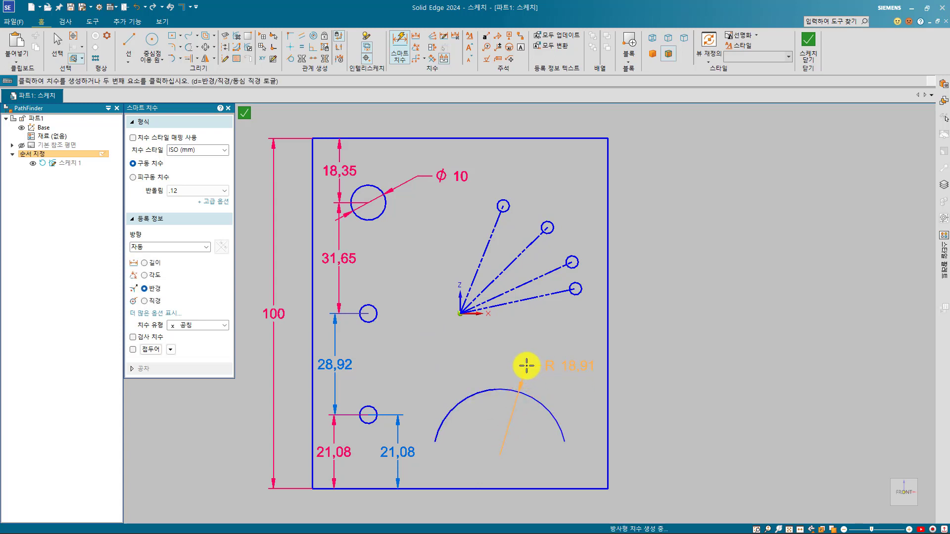
pyautogui.press('d')
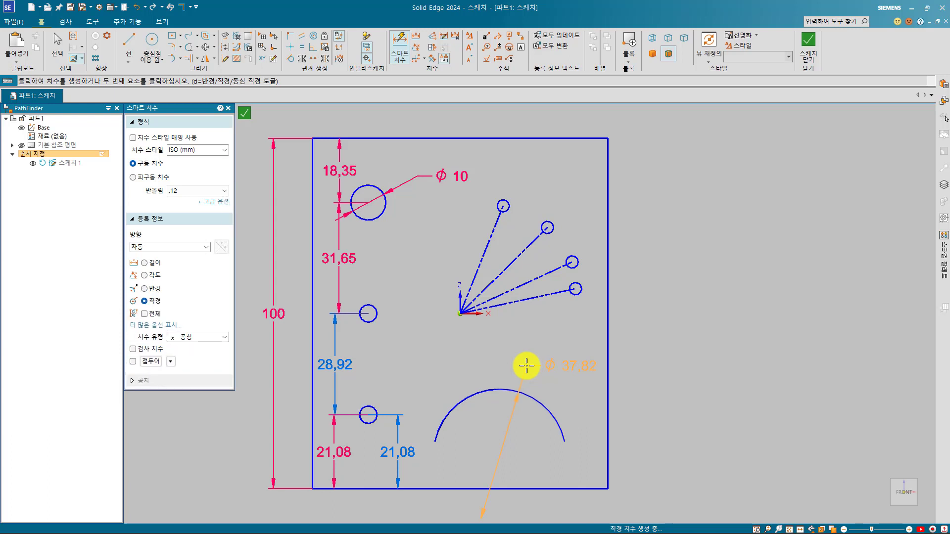
pyautogui.press('d')
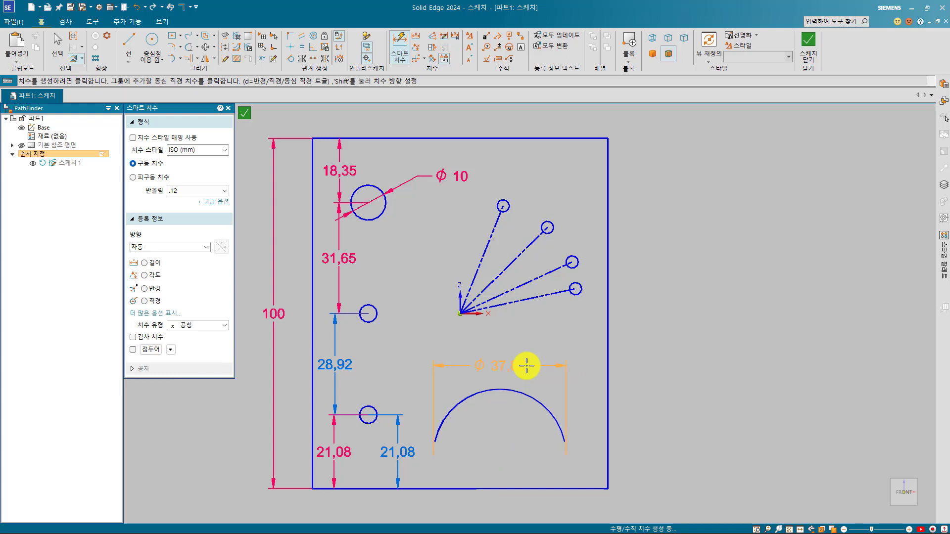
pyautogui.press('d')
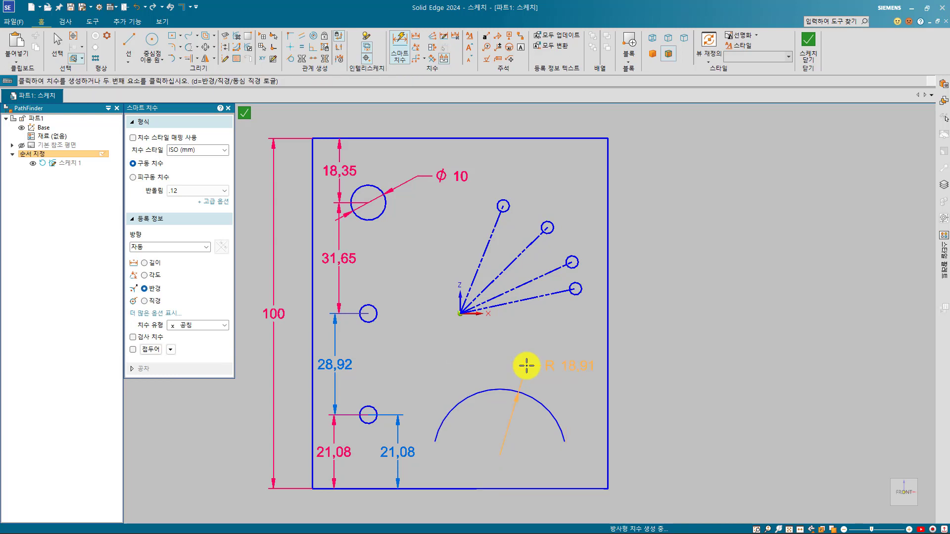
pyautogui.press('d')
pyautogui.press('d')
pyautogui.press('d')
pyautogui.press('d')
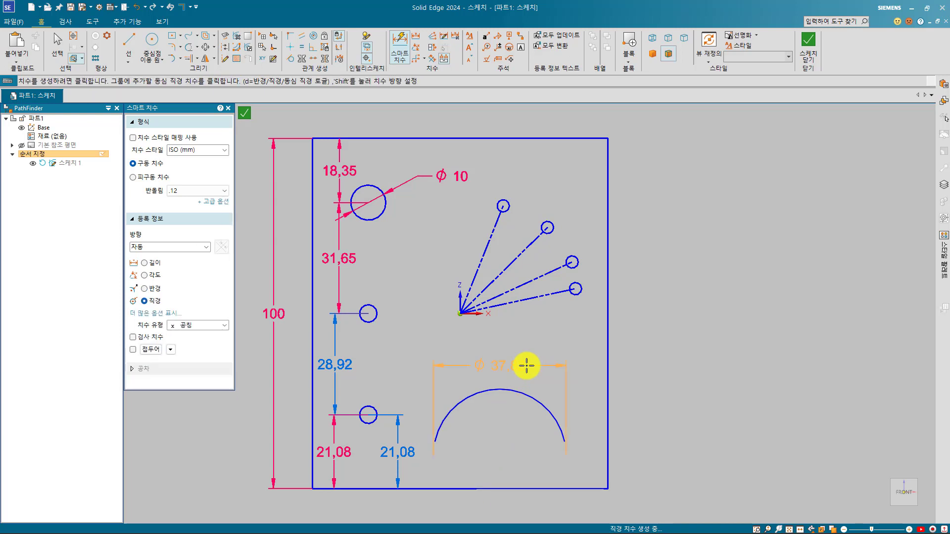
pyautogui.press('d')
pyautogui.press('d')
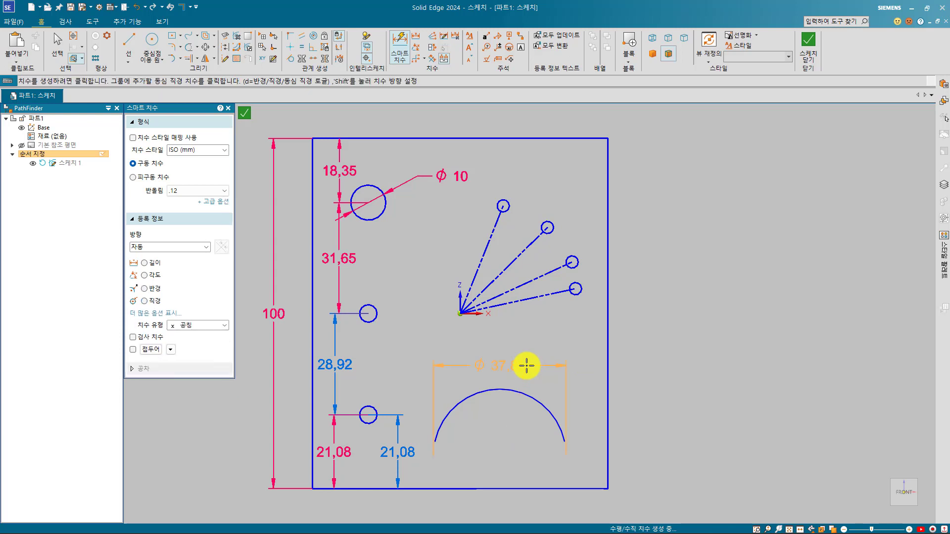
pyautogui.press('d')
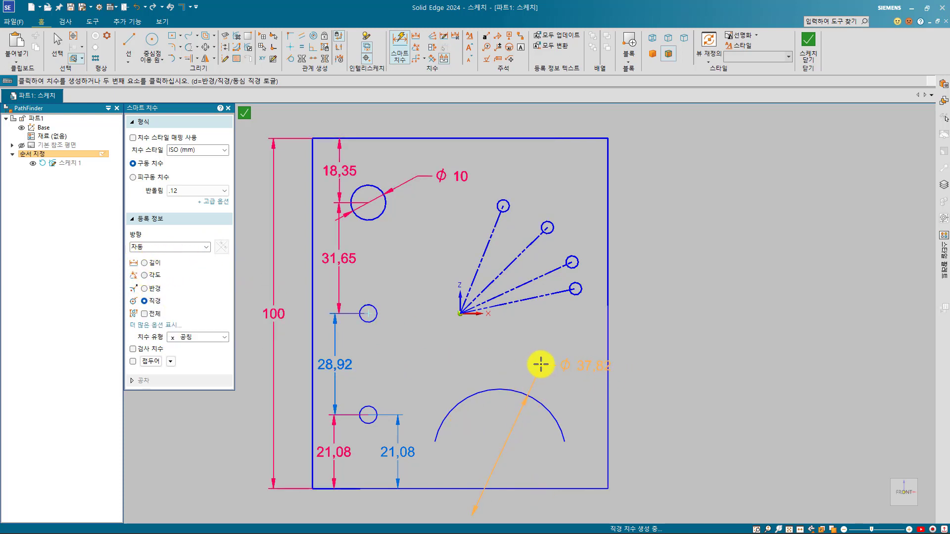
pyautogui.press('d')
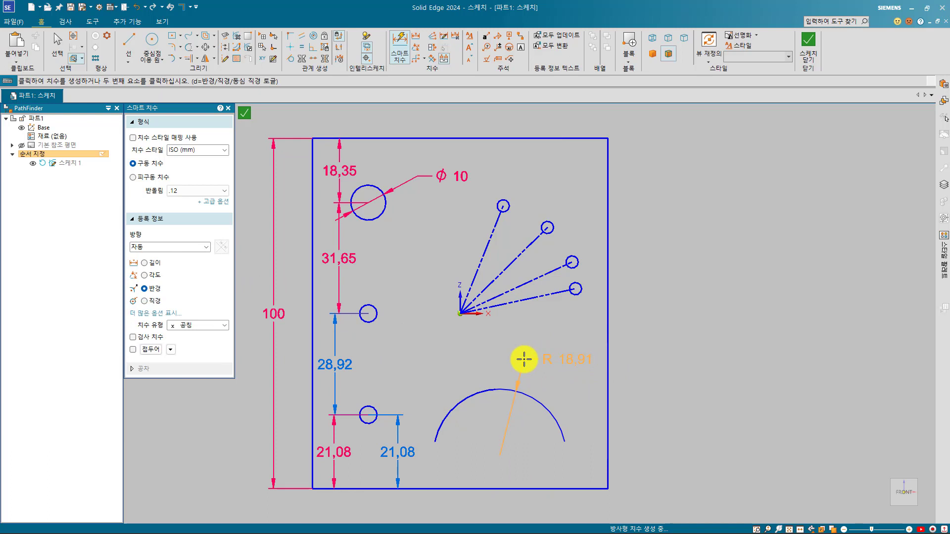
pyautogui.click(524, 359)
# - Dimension the arc's length above it with Smart Dimension, cycling the preview from radius through angle to arc length before placing it
pyautogui.click(483, 346)
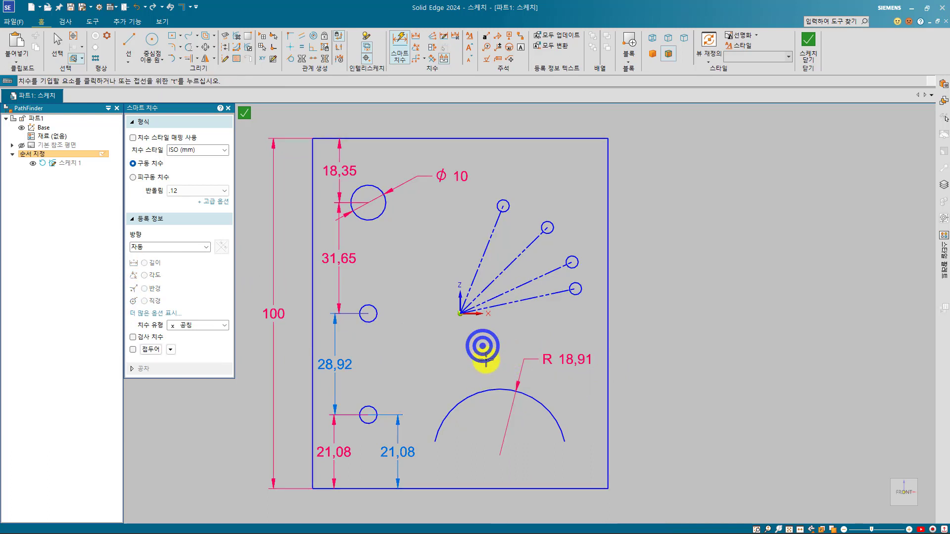
pyautogui.click(484, 392)
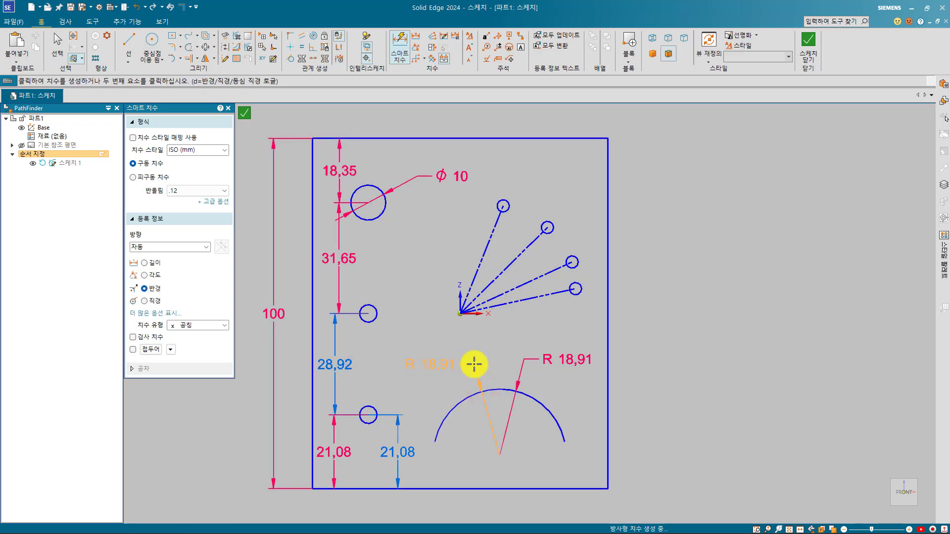
pyautogui.press('a')
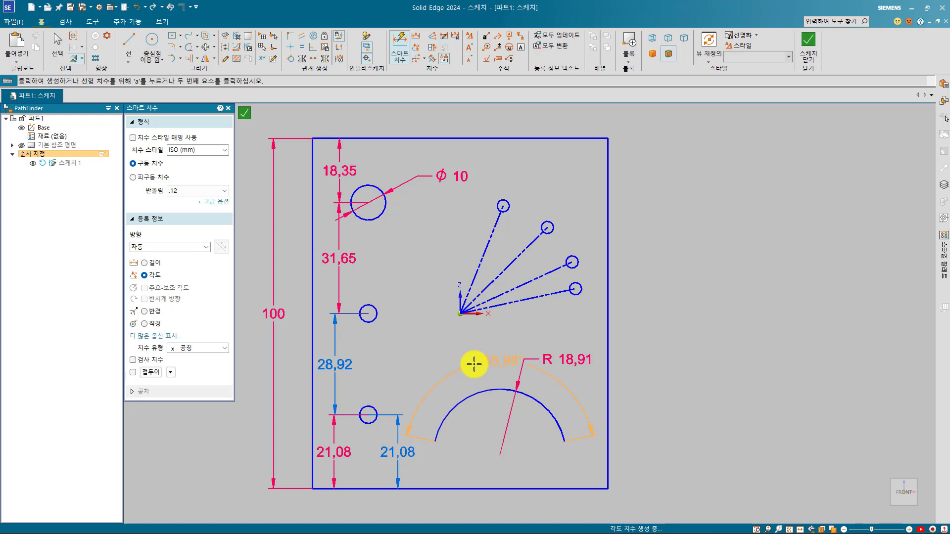
pyautogui.press('a')
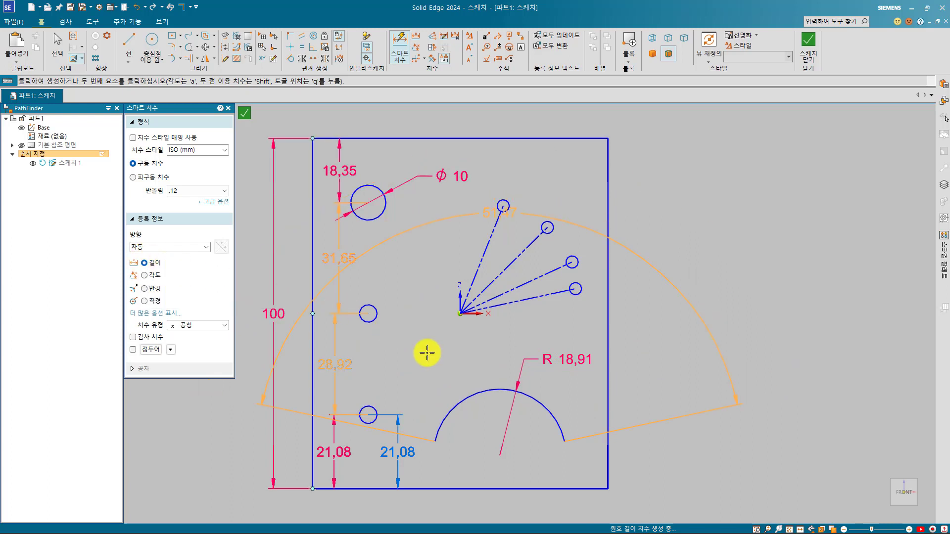
pyautogui.click(487, 366)
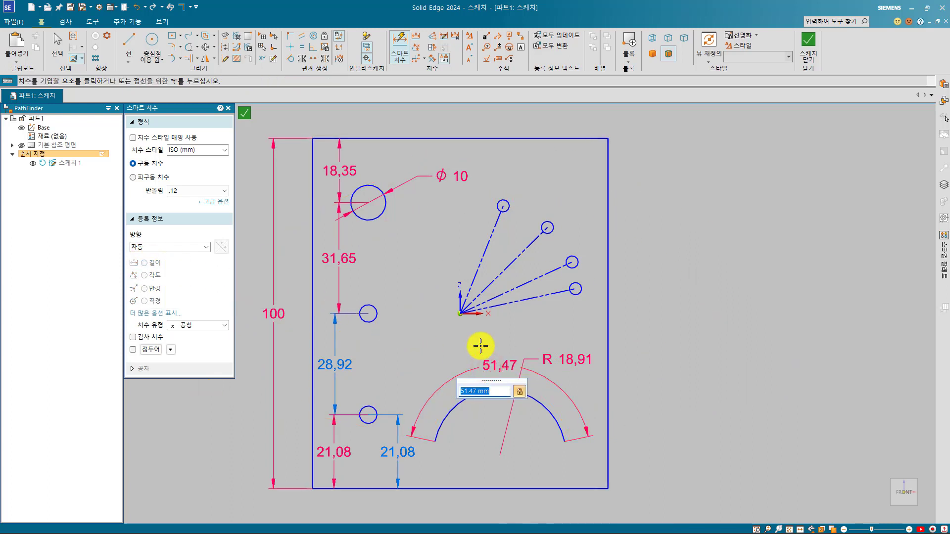
pyautogui.press('Escape')
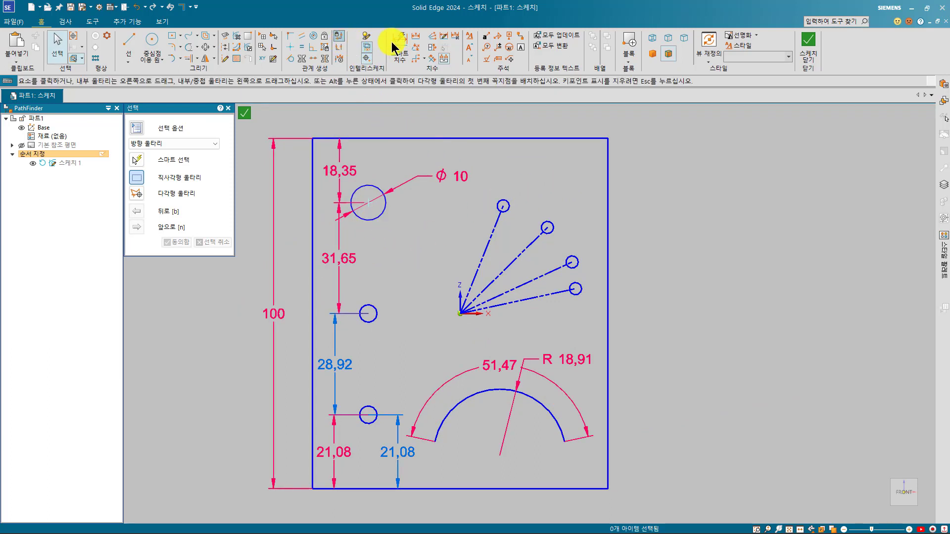
# - Delete the five vertical position dimensions around the column of three circles, keeping the plate's height and the large circle's diameter dimensions
pyautogui.click(416, 35)
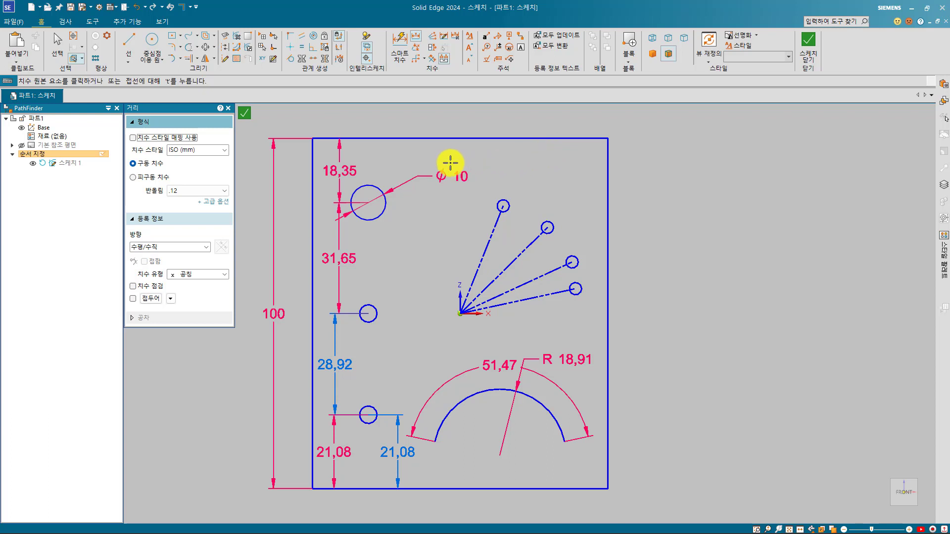
pyautogui.press('Escape')
pyautogui.click(340, 169)
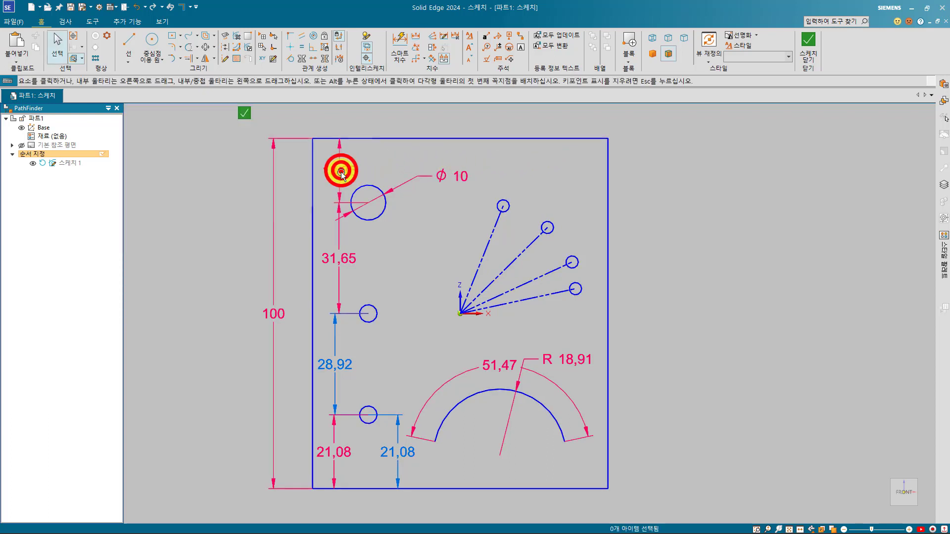
pyautogui.keyDown('ctrl'); pyautogui.click(334, 258); pyautogui.keyUp('ctrl')
pyautogui.keyDown('ctrl'); pyautogui.click(334, 375); pyautogui.keyUp('ctrl')
pyautogui.keyDown('ctrl'); pyautogui.click(340, 445); pyautogui.keyUp('ctrl')
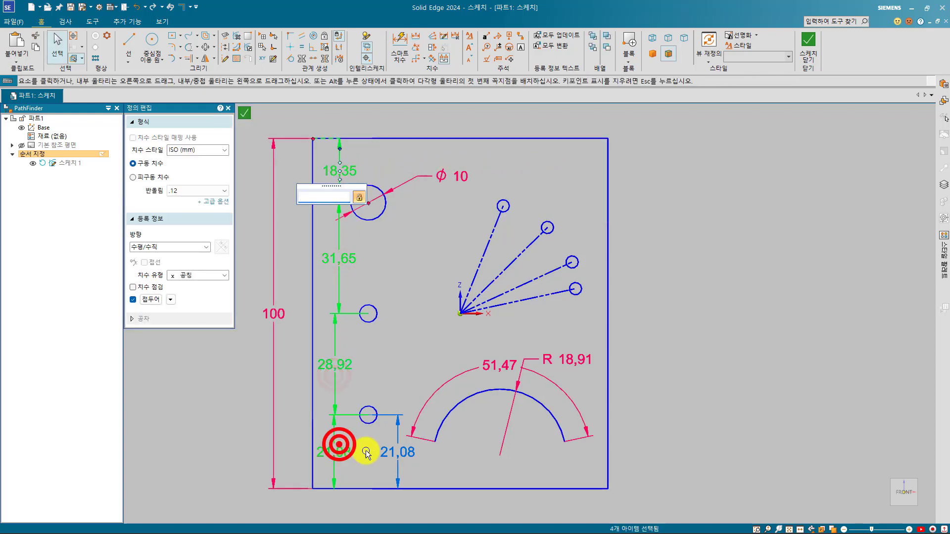
pyautogui.keyDown('ctrl'); pyautogui.click(401, 448); pyautogui.keyUp('ctrl')
pyautogui.press('Delete')
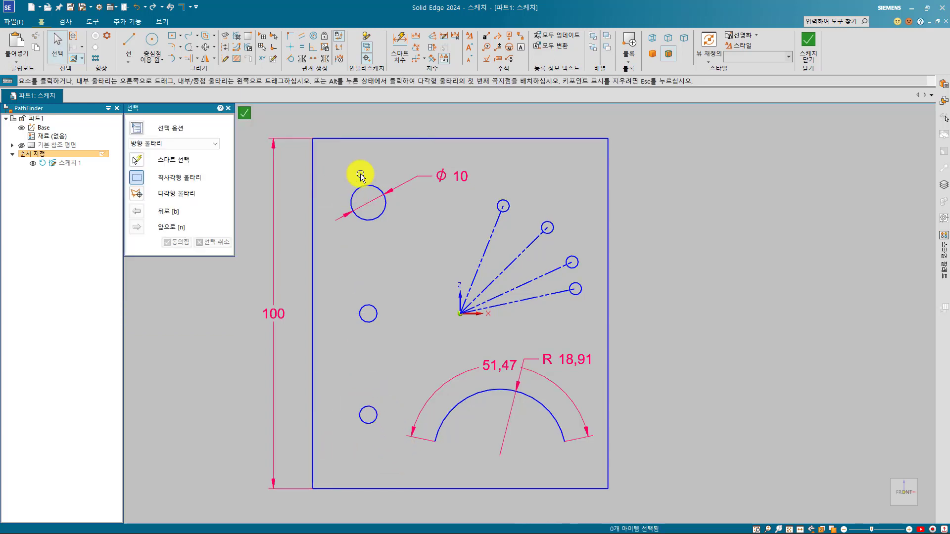
# - Try Smart Dimension from the rectangle's top edge to the large circle and from that circle to the middle one, cancelling each
pyautogui.click(402, 36)
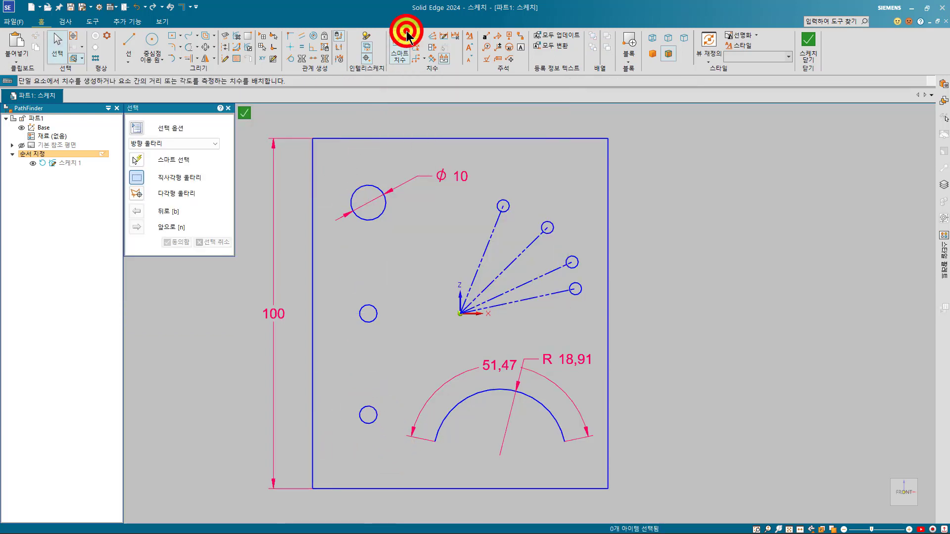
pyautogui.click(356, 133)
pyautogui.click(361, 187)
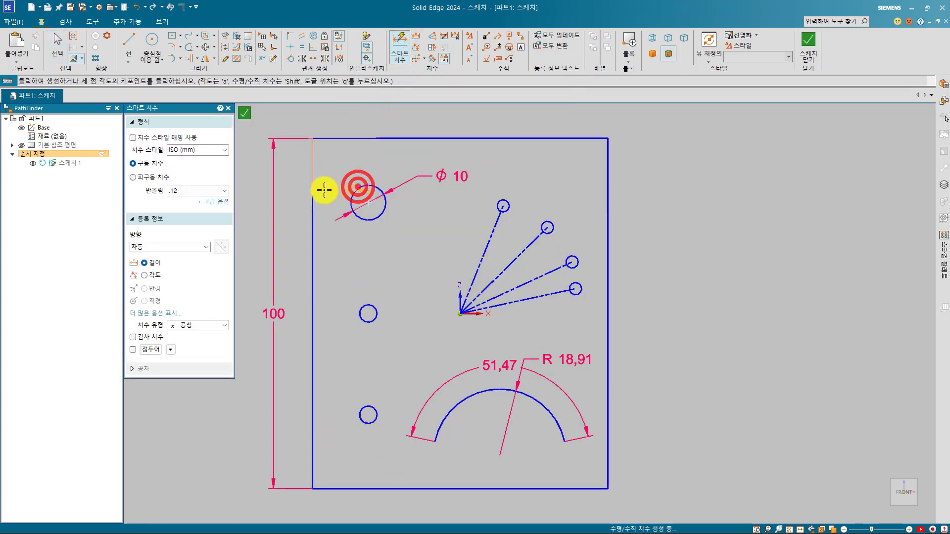
pyautogui.rightClick(300, 174)
pyautogui.click(363, 185)
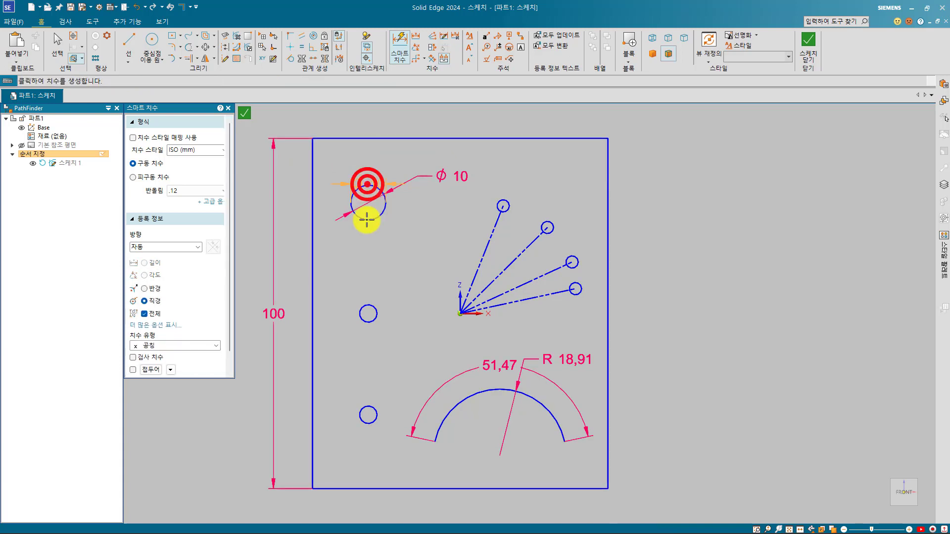
pyautogui.click(364, 308)
pyautogui.rightClick(324, 270)
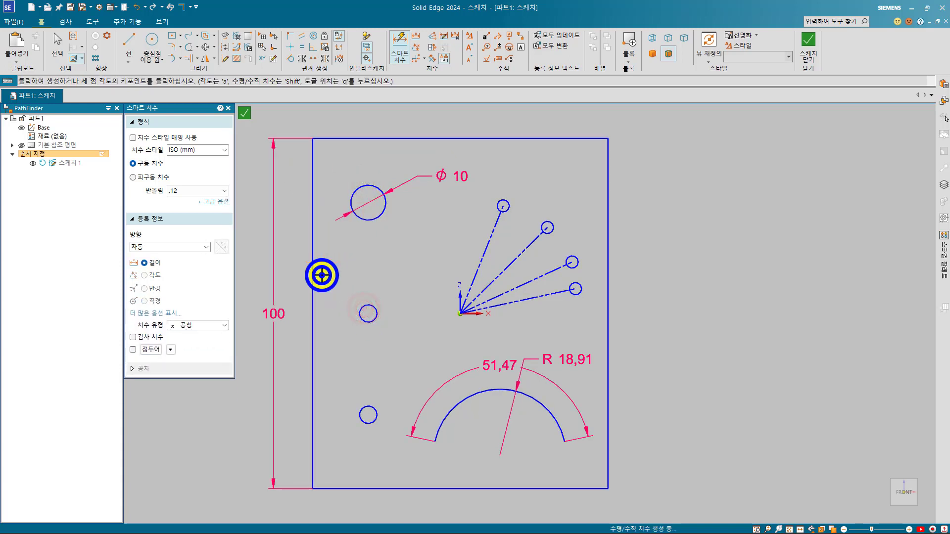
# - Dimension the vertical distance from the rectangle's top edge to the large circle's center with the Distance Between command
pyautogui.click(415, 36)
pyautogui.click(415, 36)
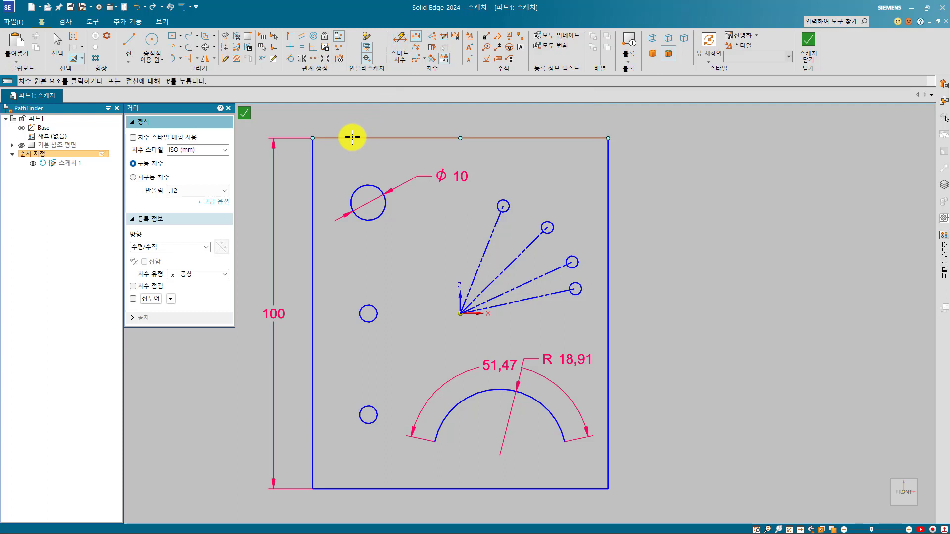
pyautogui.click(353, 137)
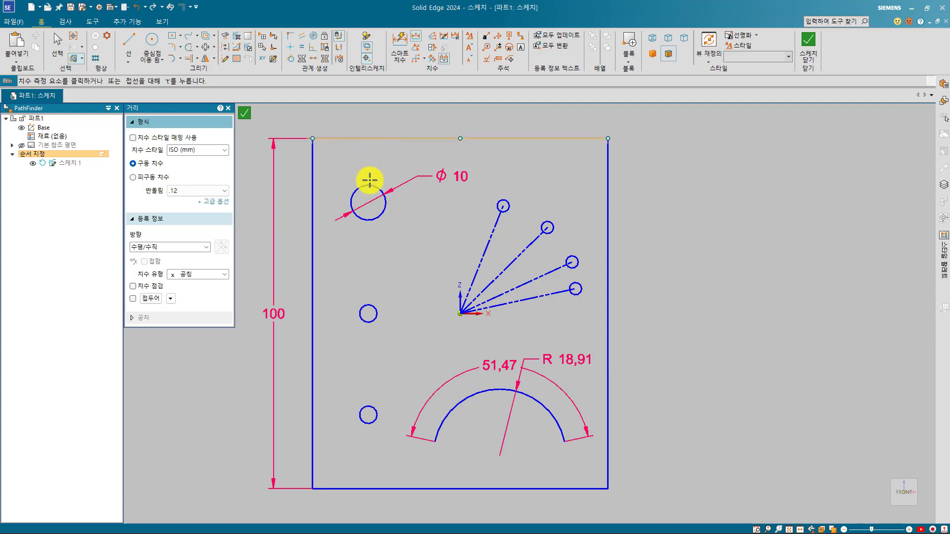
pyautogui.click(359, 184)
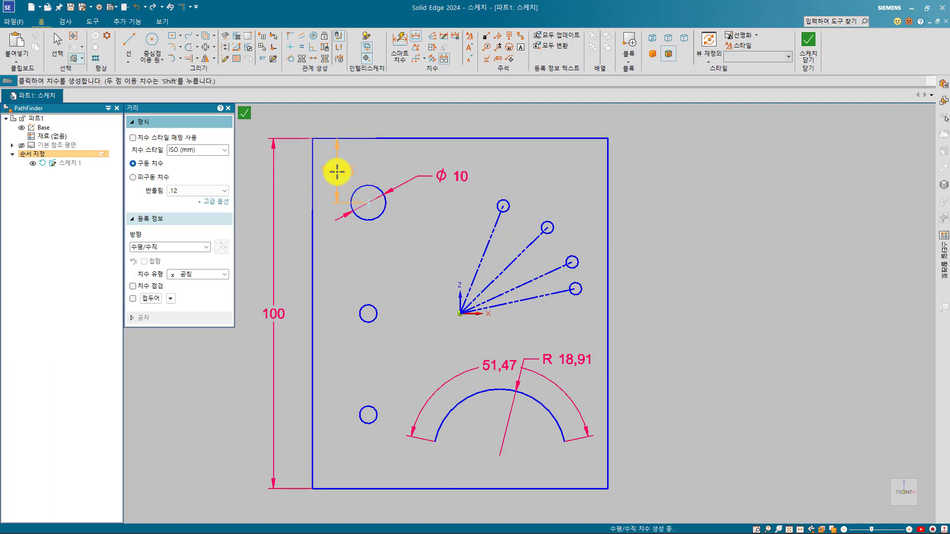
pyautogui.click(338, 172)
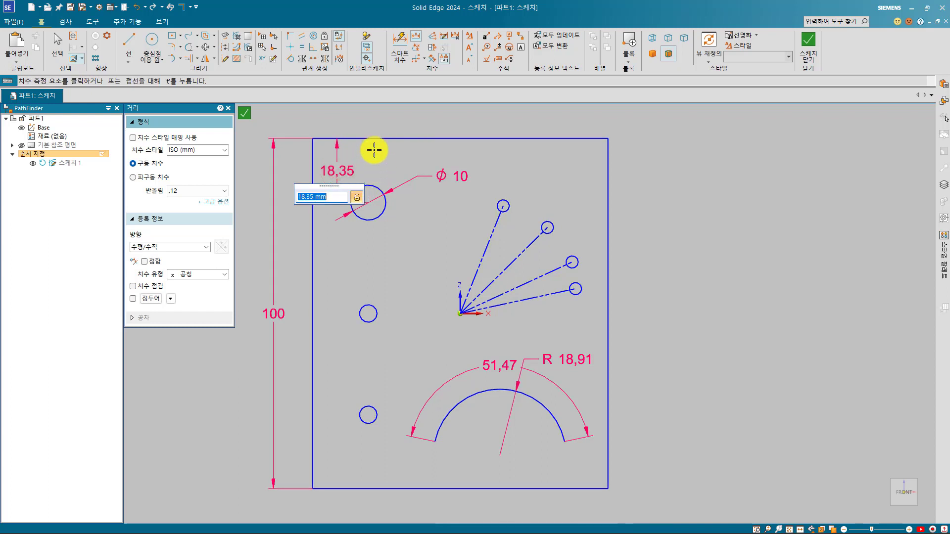
pyautogui.click(352, 141)
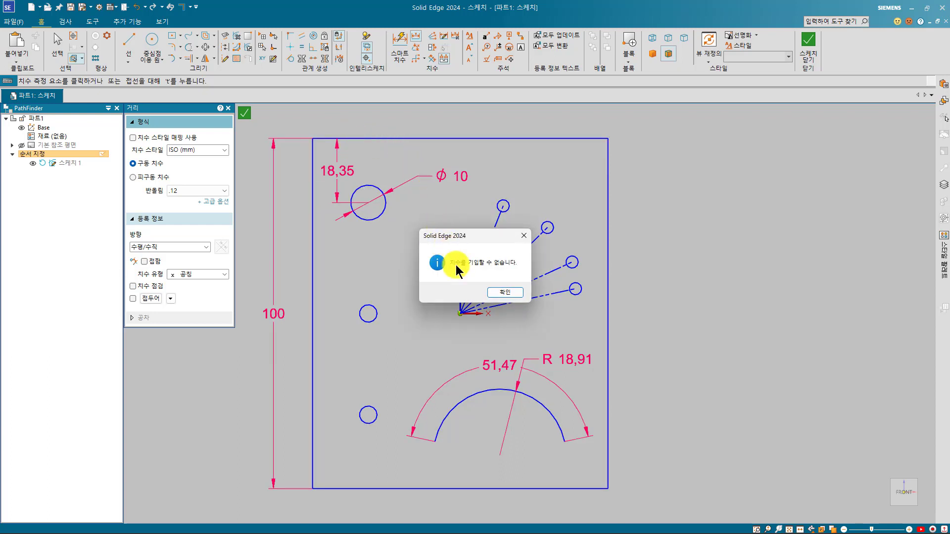
pyautogui.click(505, 291)
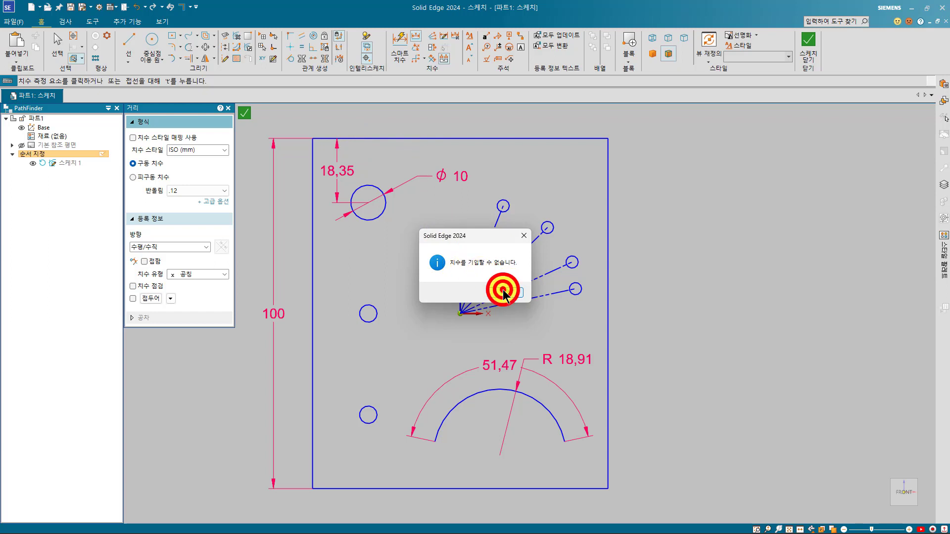
# - Chain vertical distance dimensions from the large circle to the middle circle and on to the bottom circle, aligned with the first dimension
pyautogui.click(374, 303)
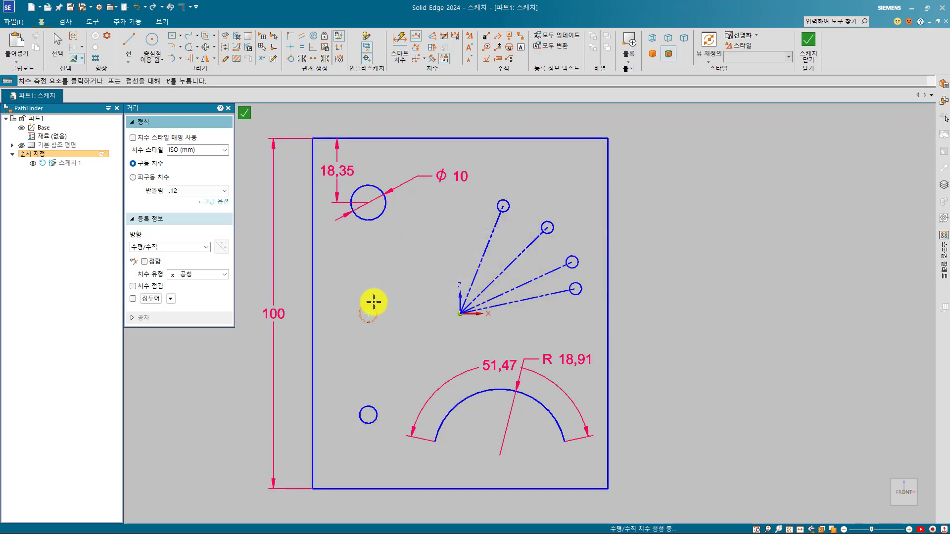
pyautogui.click(369, 139)
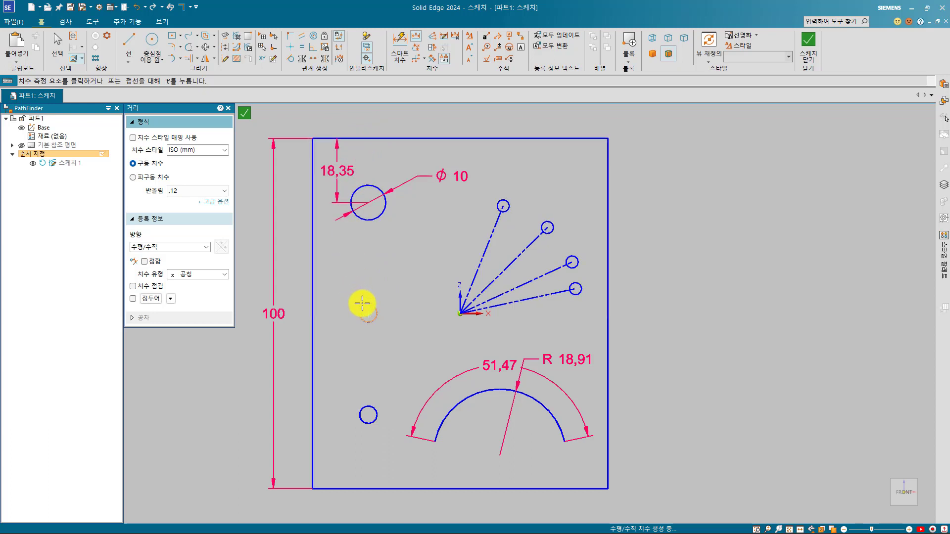
pyautogui.click(362, 303)
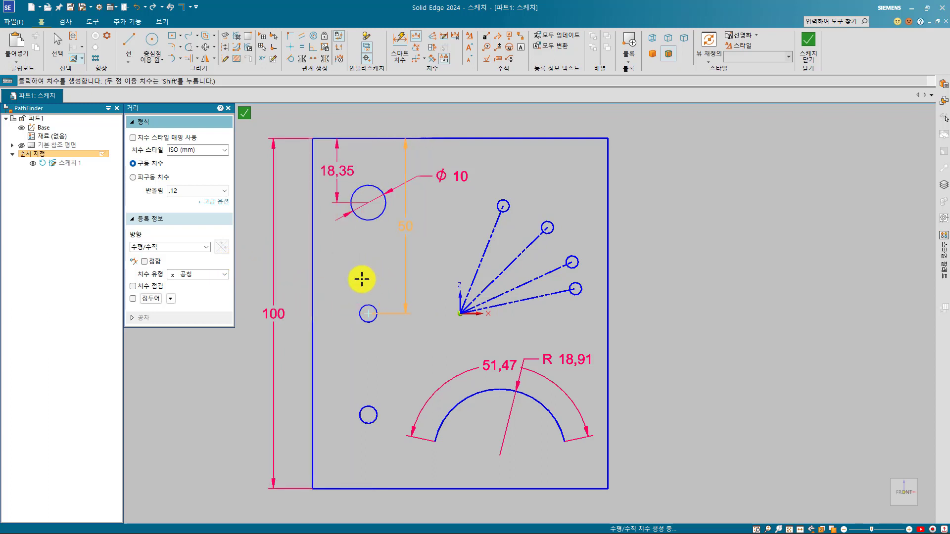
pyautogui.click(334, 285)
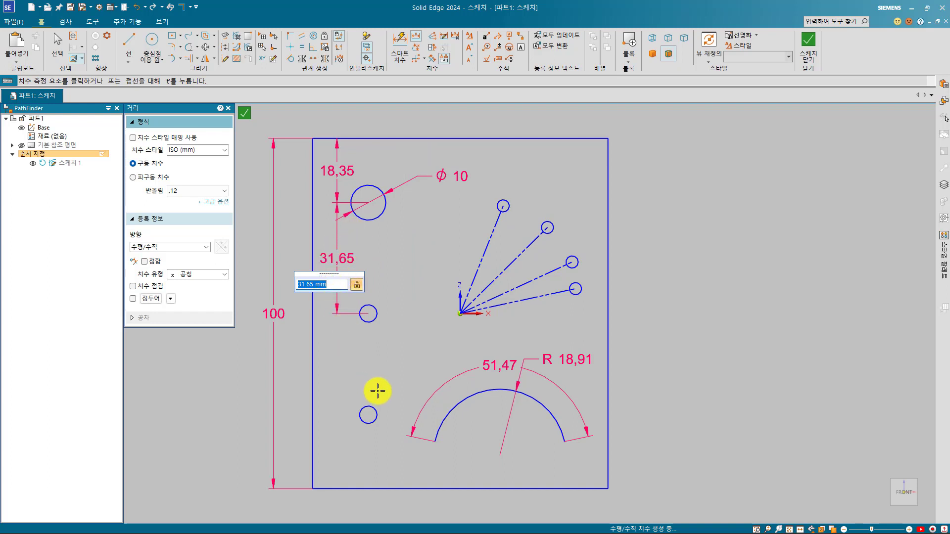
pyautogui.click(369, 403)
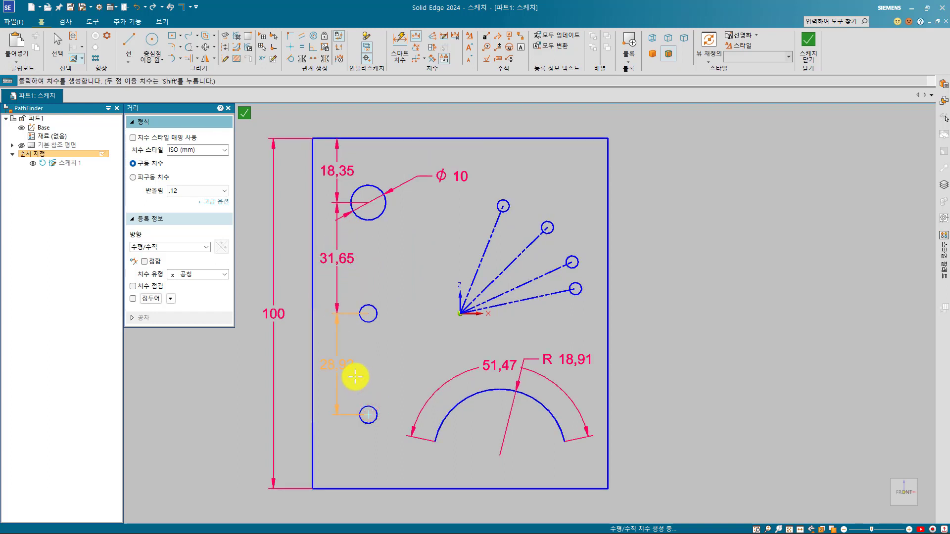
pyautogui.click(355, 377)
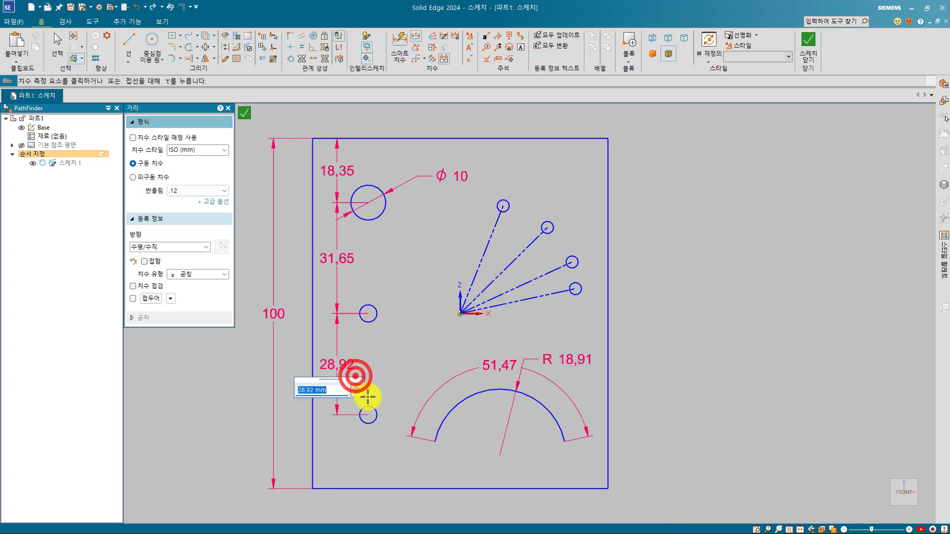
# - Dimension the angle between the horizontal X axis and the lowest slanted centerline with Angle Between, placing it outside the rectangle
pyautogui.click(415, 47)
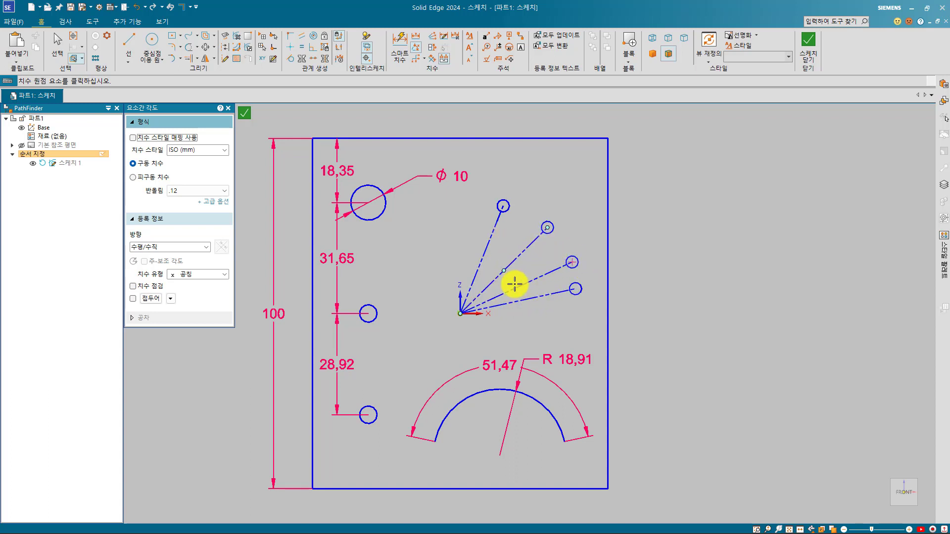
pyautogui.click(482, 313)
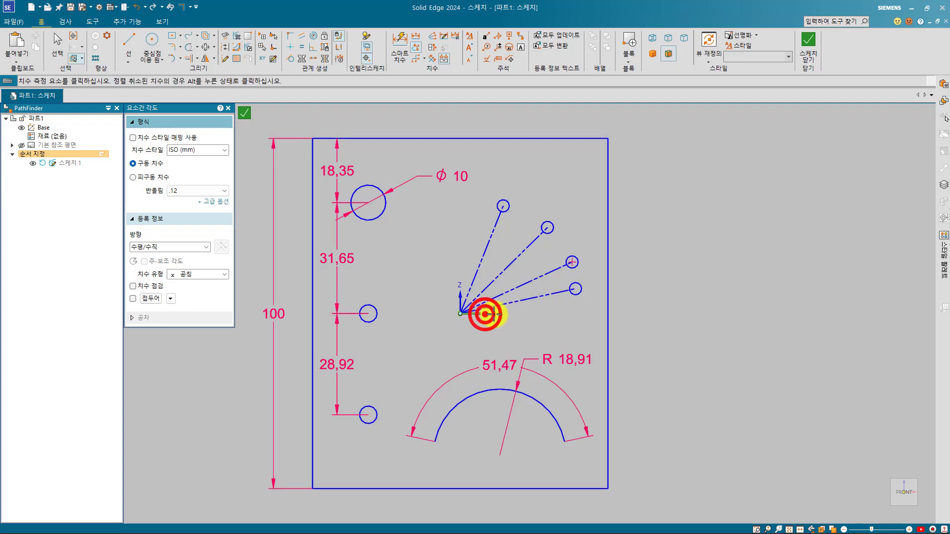
pyautogui.click(553, 298)
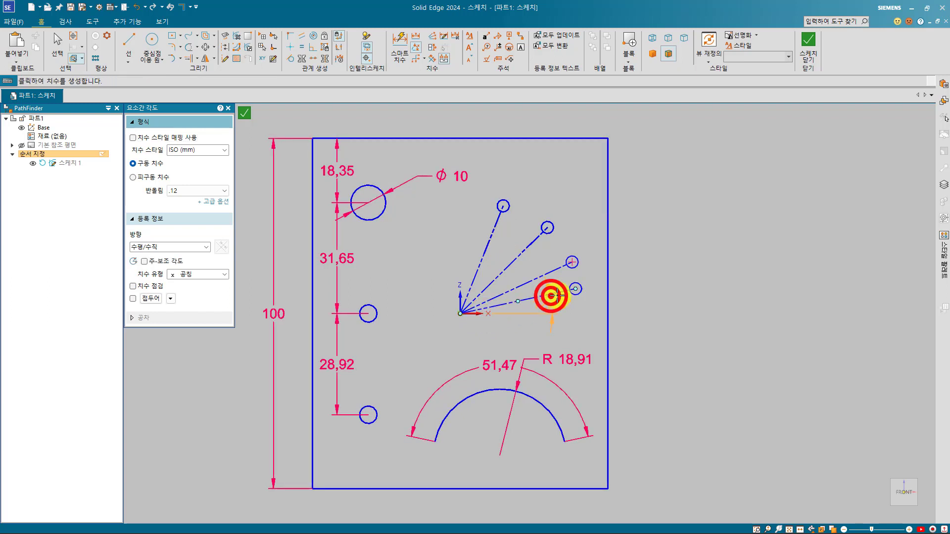
pyautogui.click(649, 290)
# - Chain angle dimensions between the neighboring slanted centerlines, from the lowest up to the topmost, and finish the Angle Between command
pyautogui.click(544, 273)
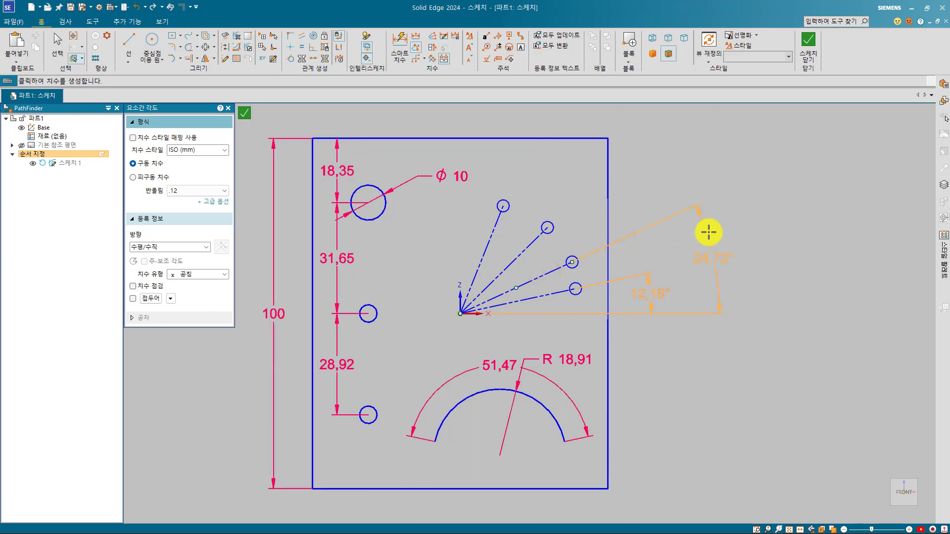
pyautogui.click(636, 255)
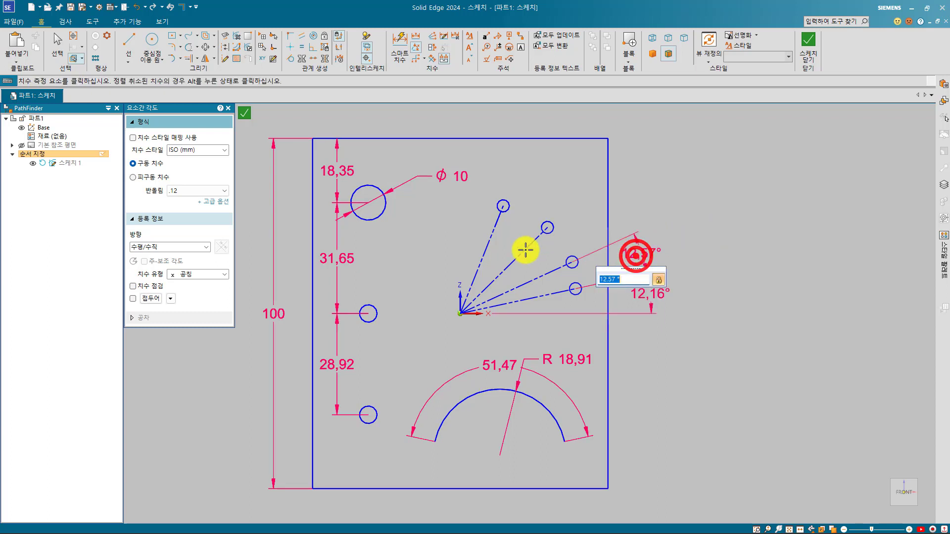
pyautogui.click(525, 247)
pyautogui.click(579, 226)
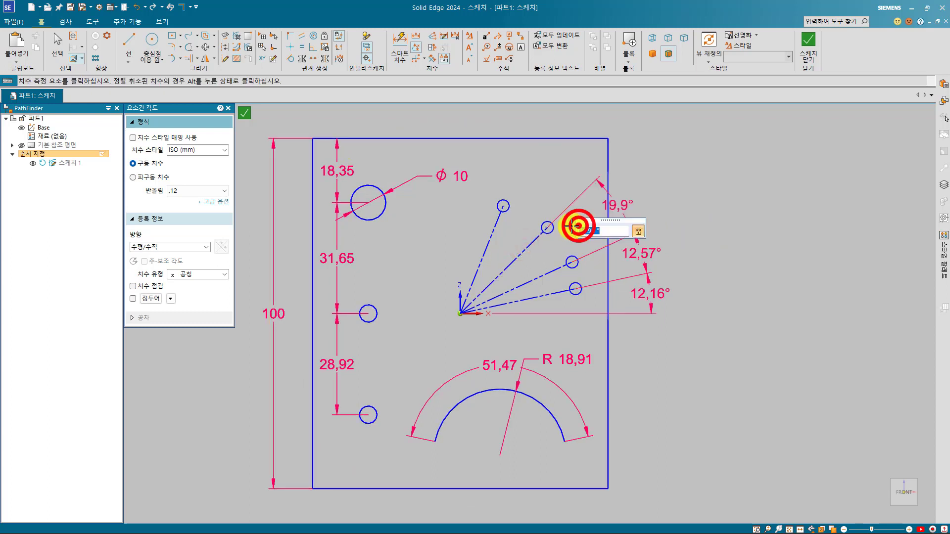
pyautogui.click(498, 221)
pyautogui.click(541, 195)
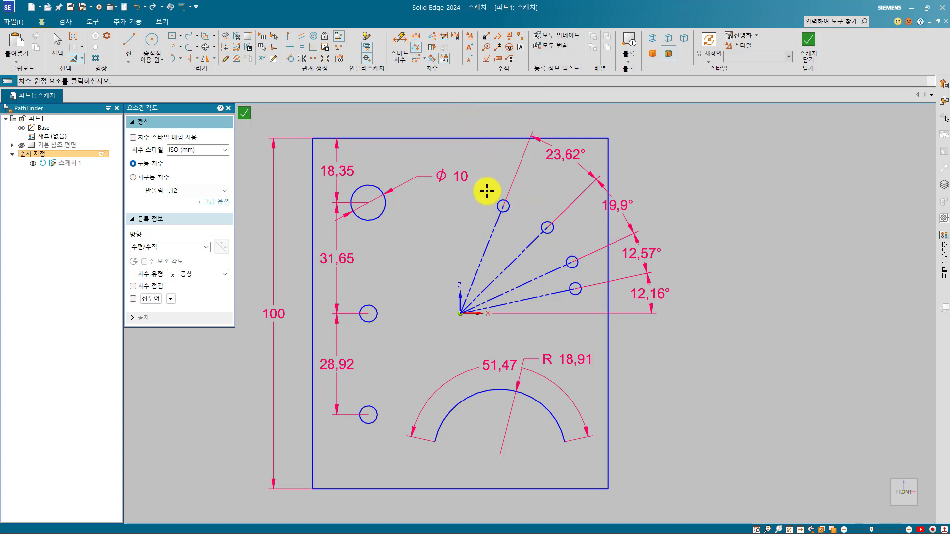
pyautogui.press('Escape')
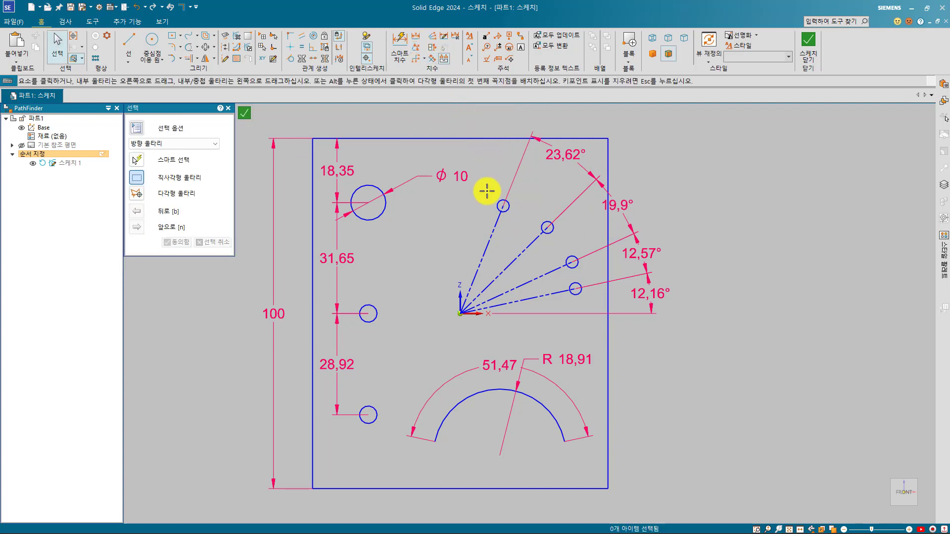